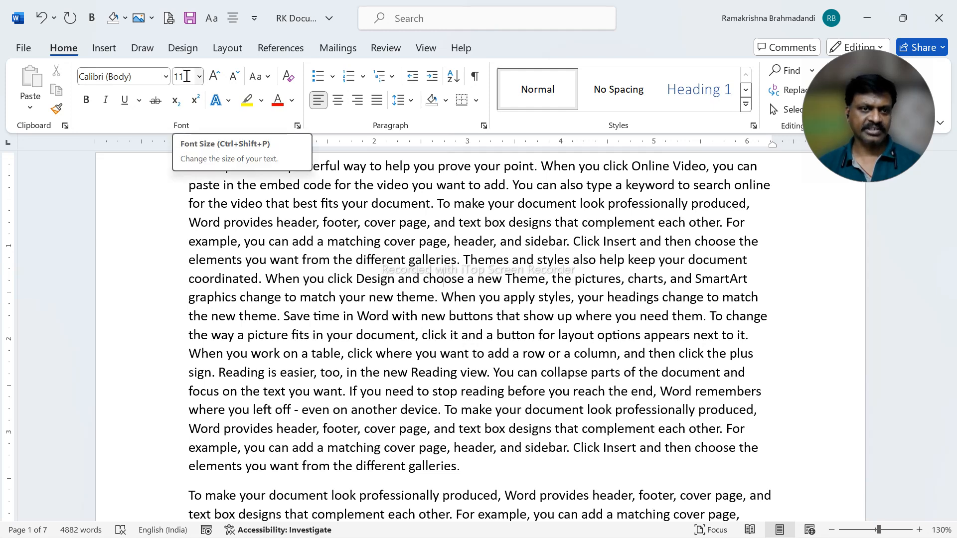
Set the font colour of the word at the cursor in the first paragraph to Automatic
click(292, 100)
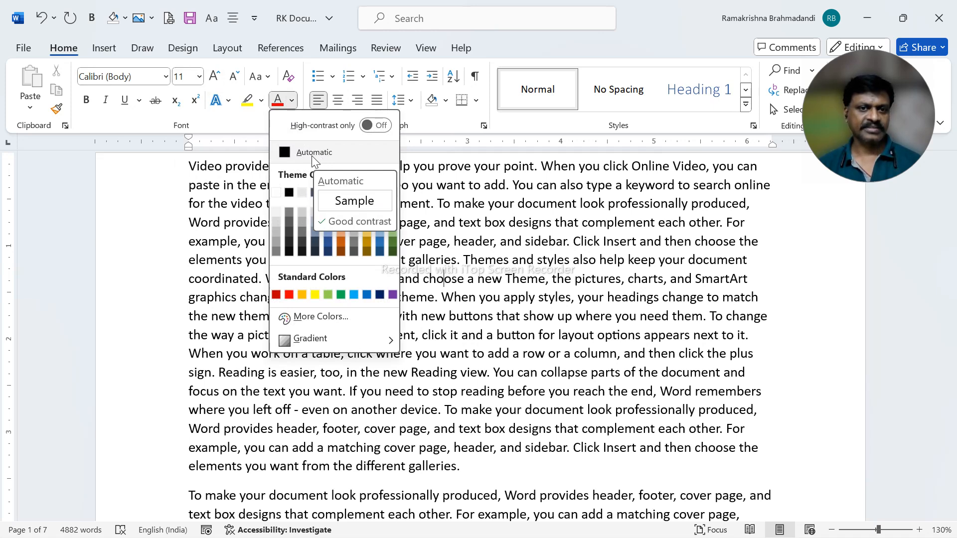
click(313, 155)
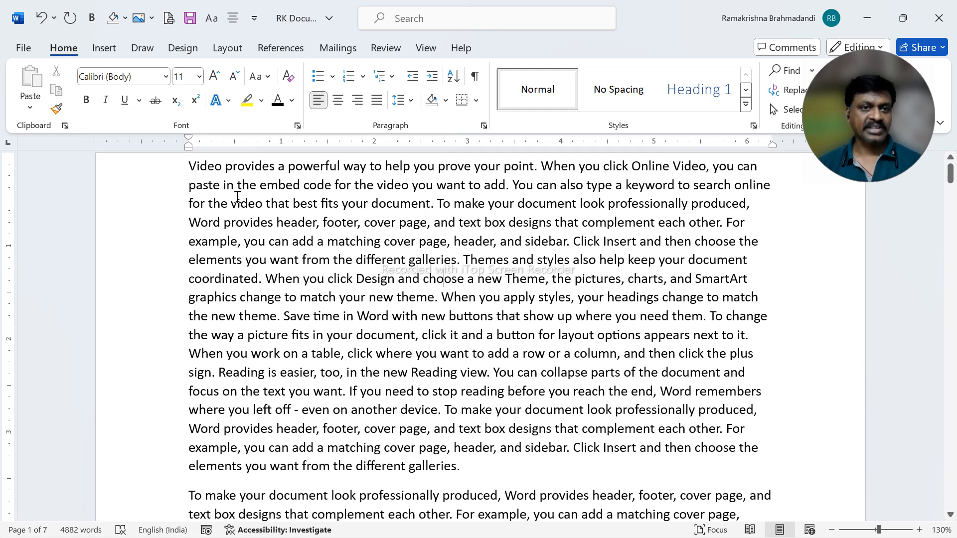
Examine the document's margin presets, page orientation and paper size options
click(230, 50)
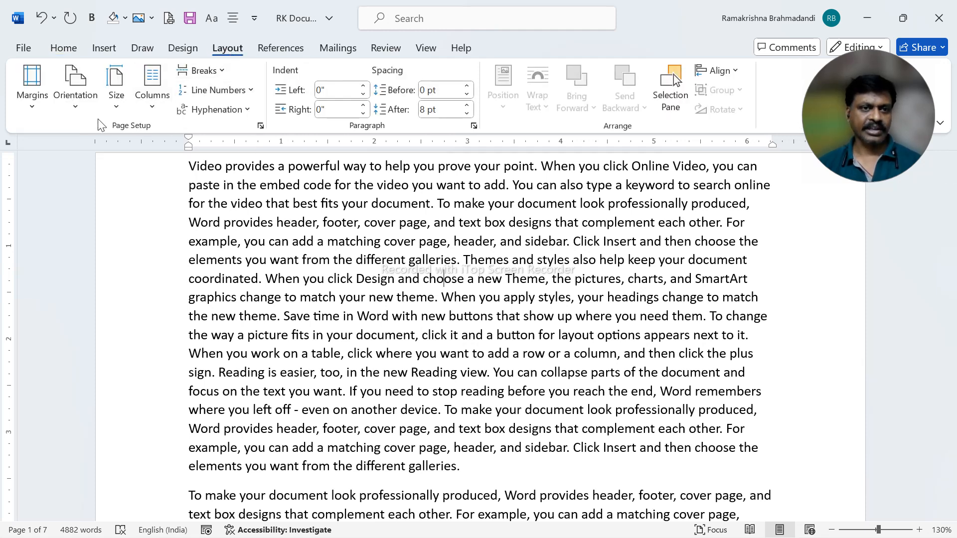
click(40, 105)
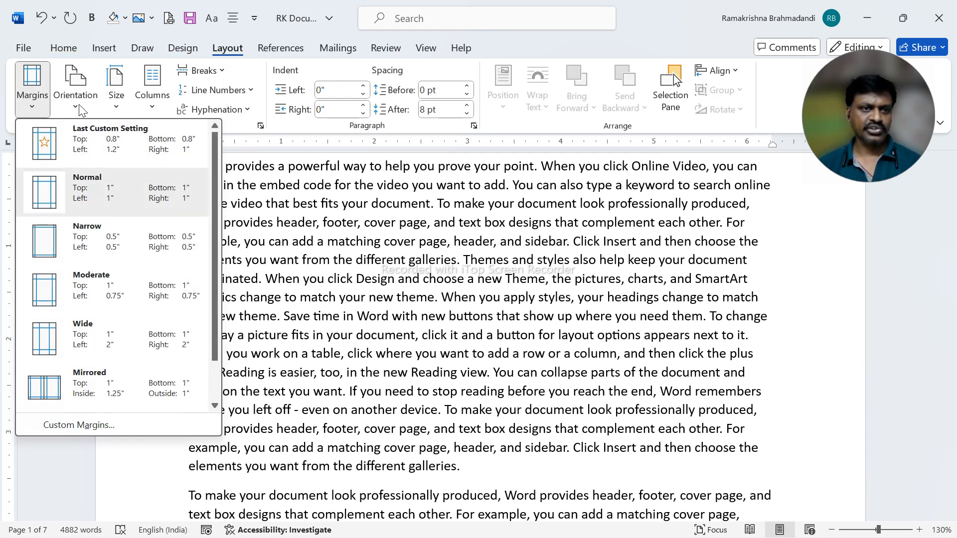
click(75, 89)
click(120, 100)
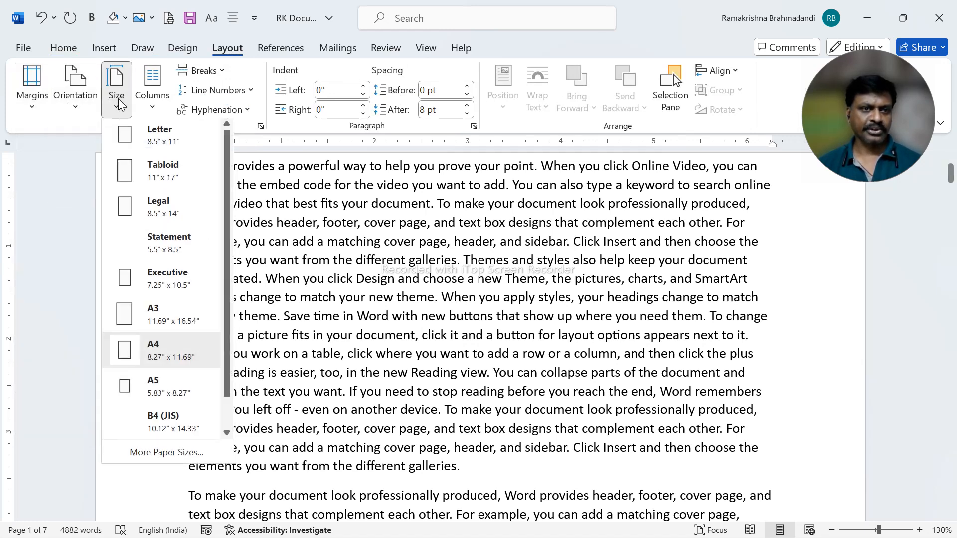
click(373, 278)
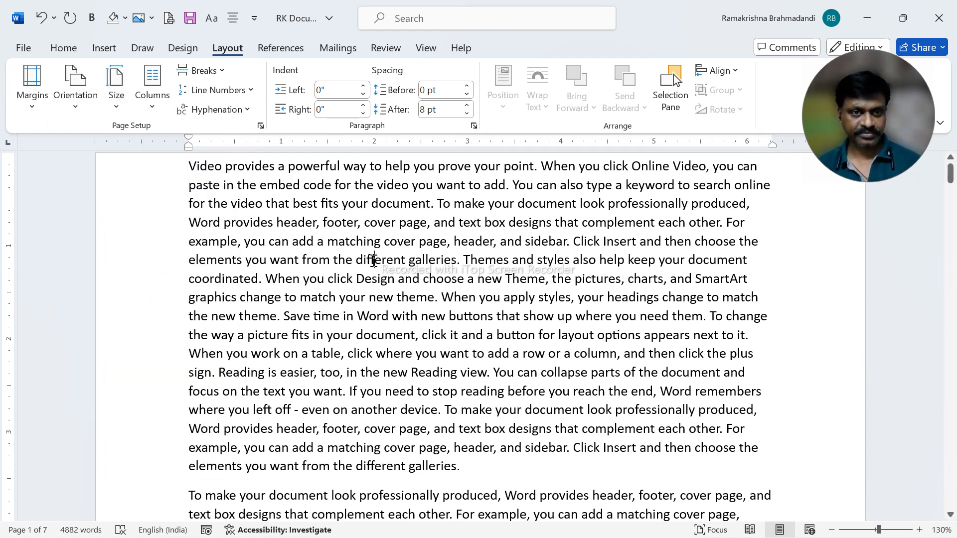
click(63, 48)
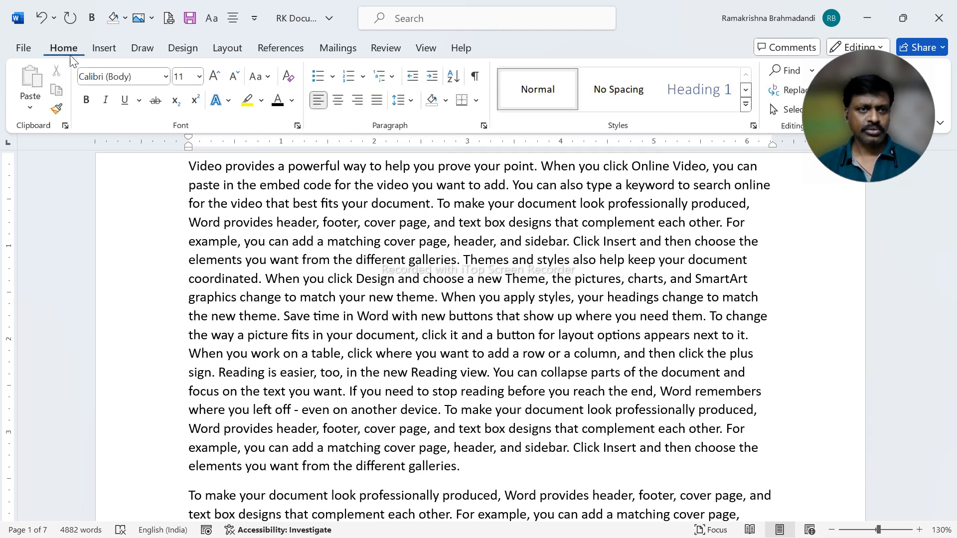
click(312, 225)
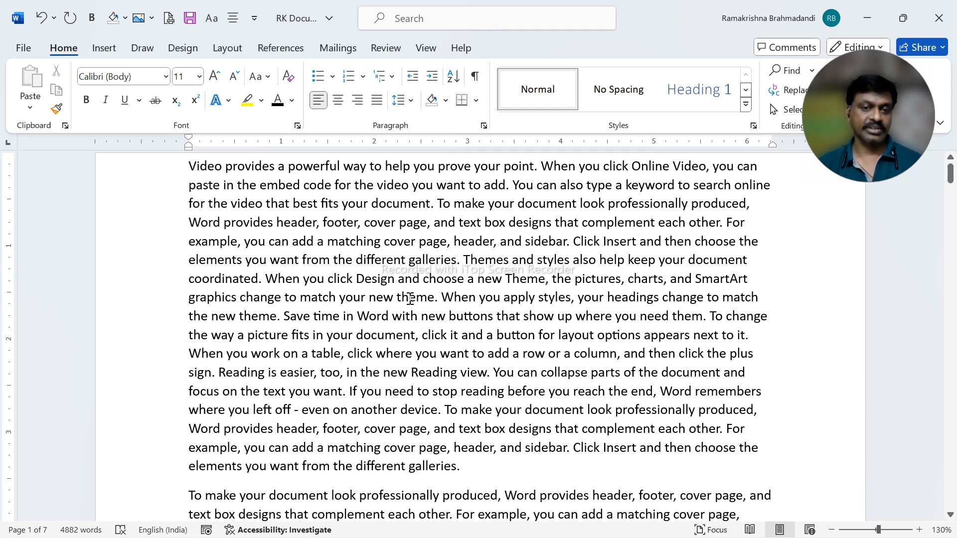
click(471, 224)
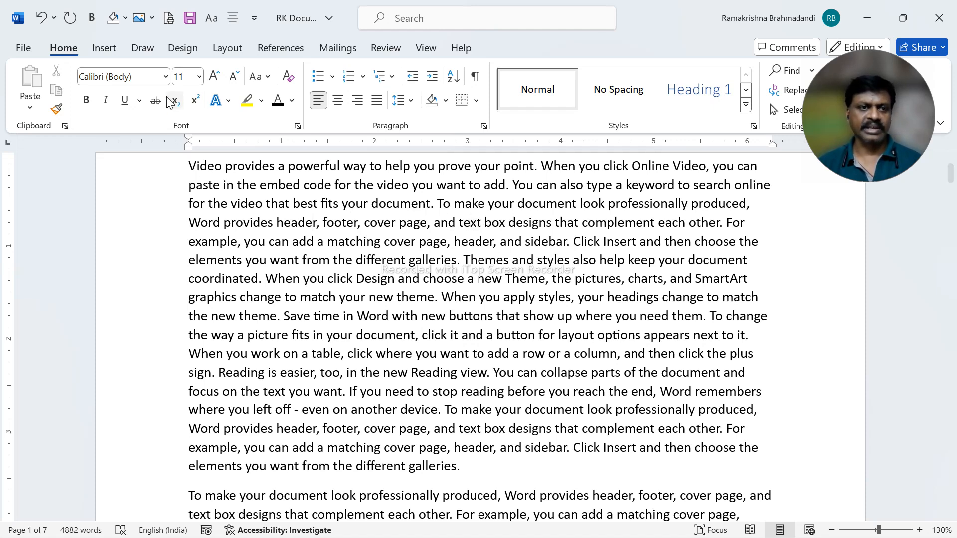
click(165, 76)
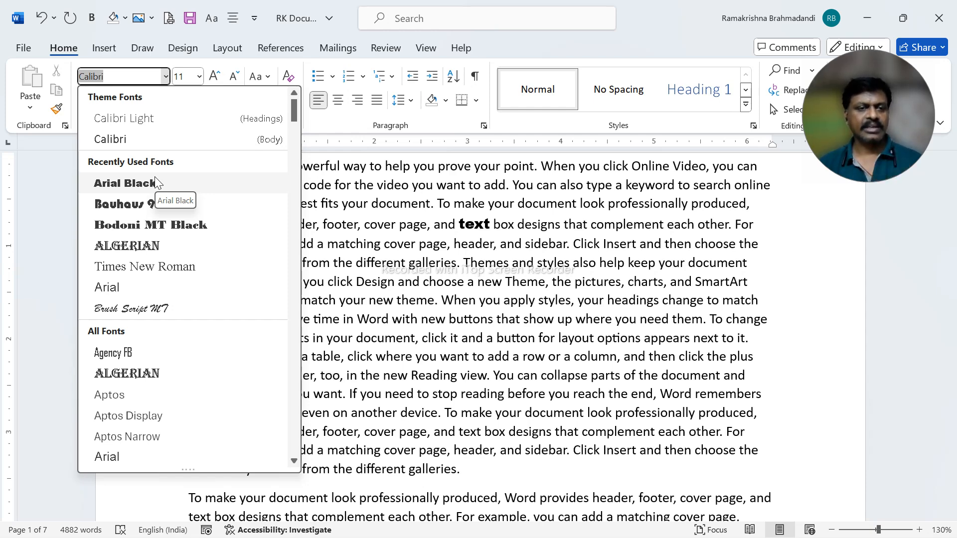
click(367, 277)
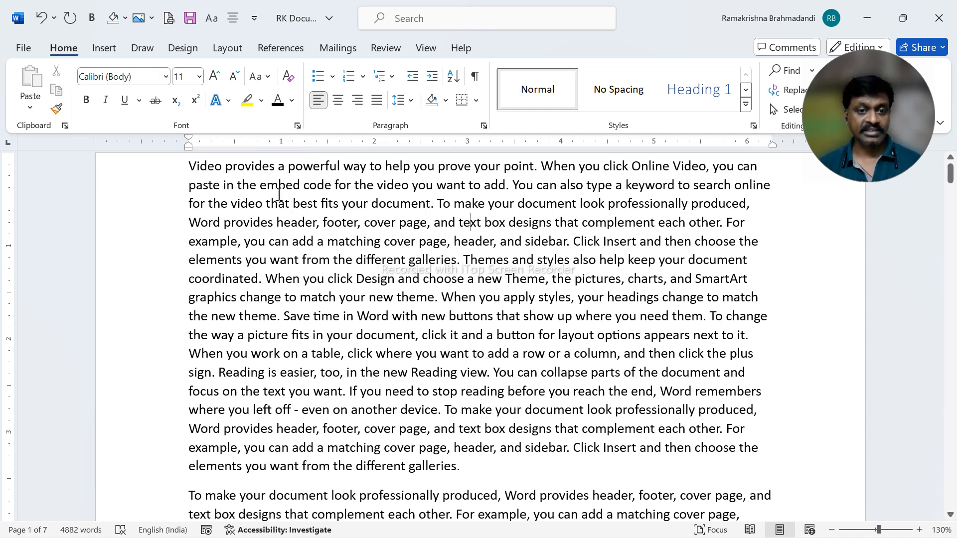
drag(291, 185, 517, 338)
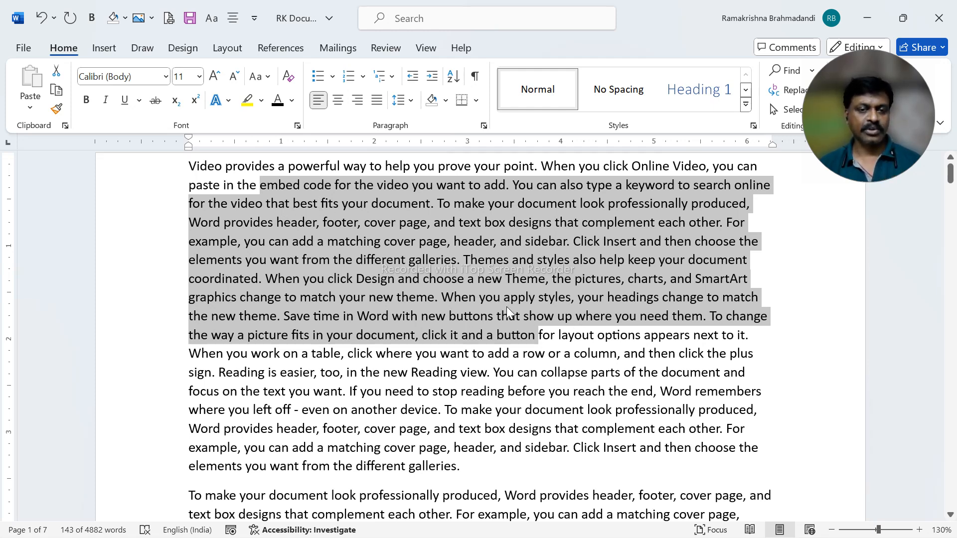
click(166, 77)
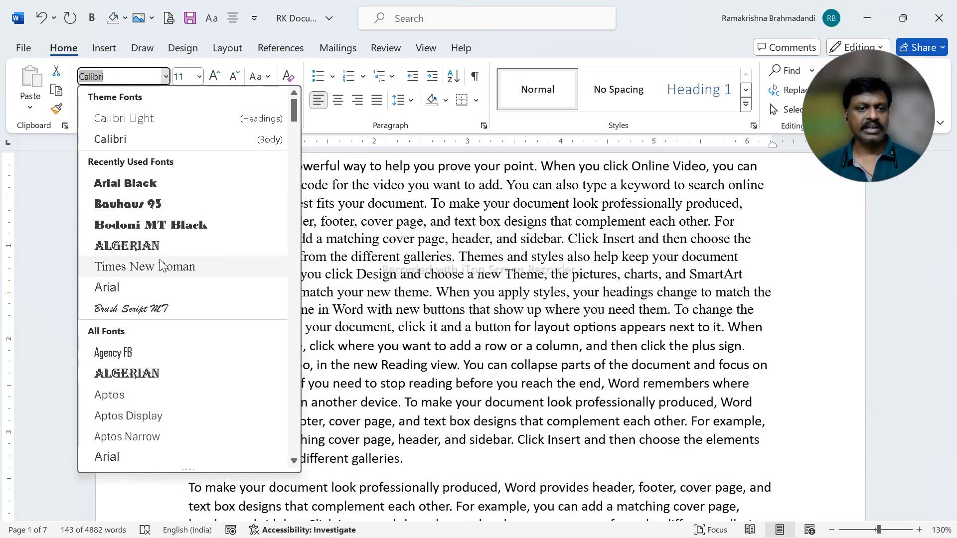
click(435, 291)
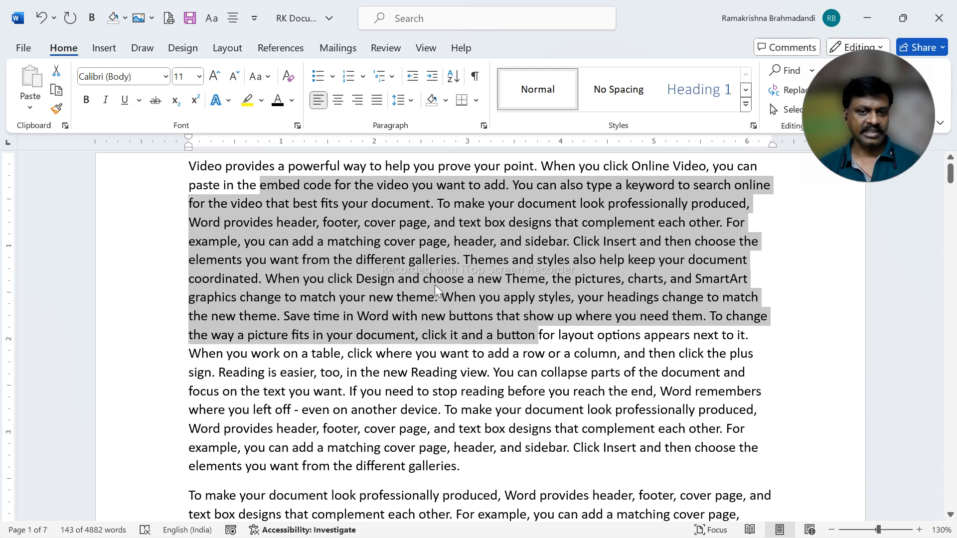
click(434, 285)
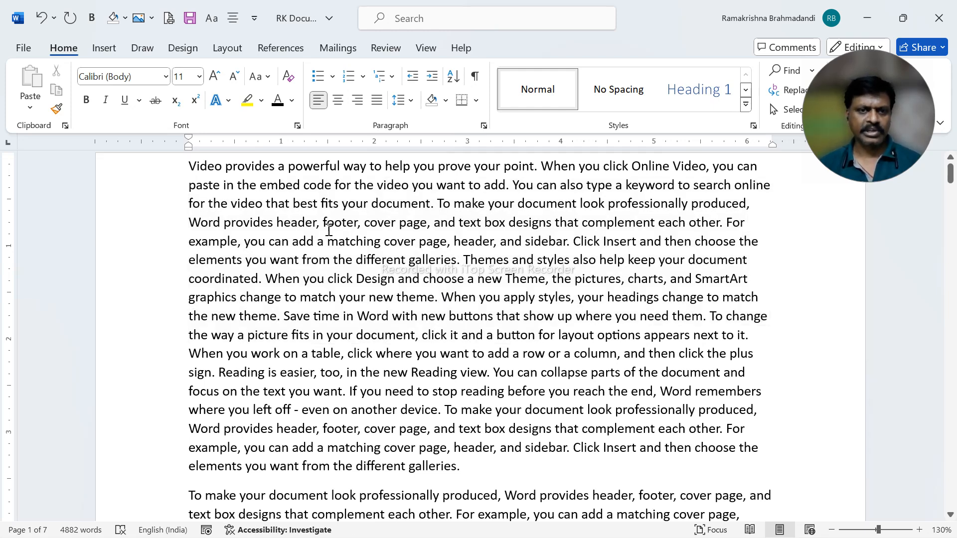
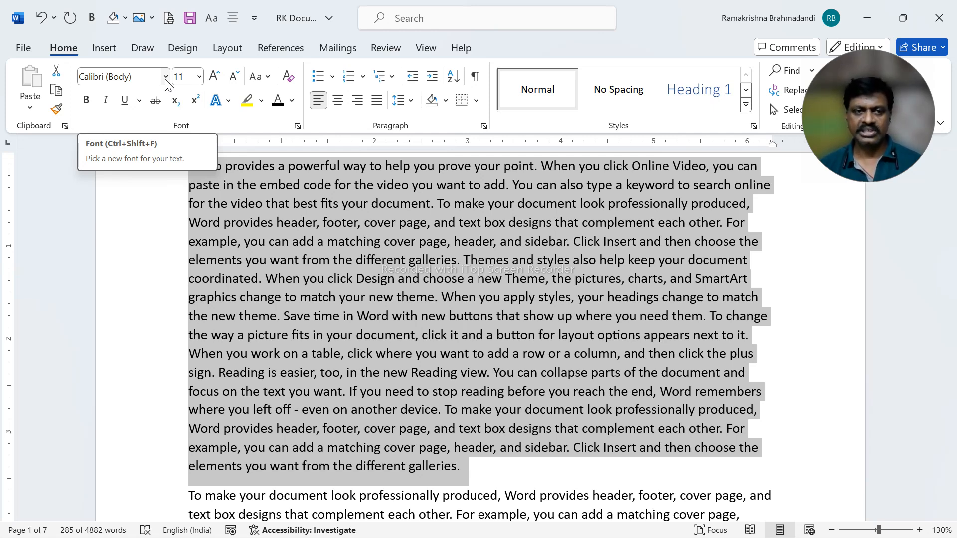
Set the first paragraph's font to Times New Roman and compare its font with that of the paragraph below
click(166, 78)
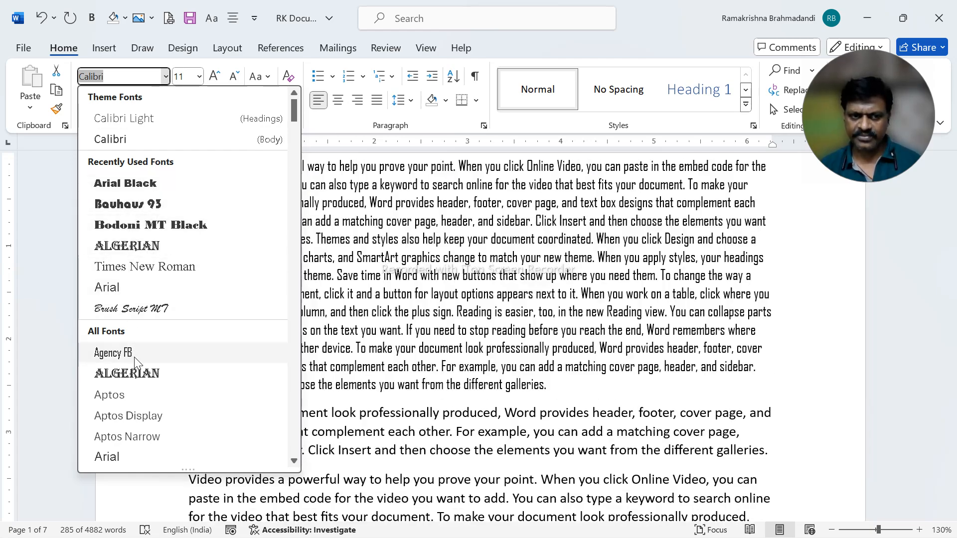
scroll(128, 362, down, 3)
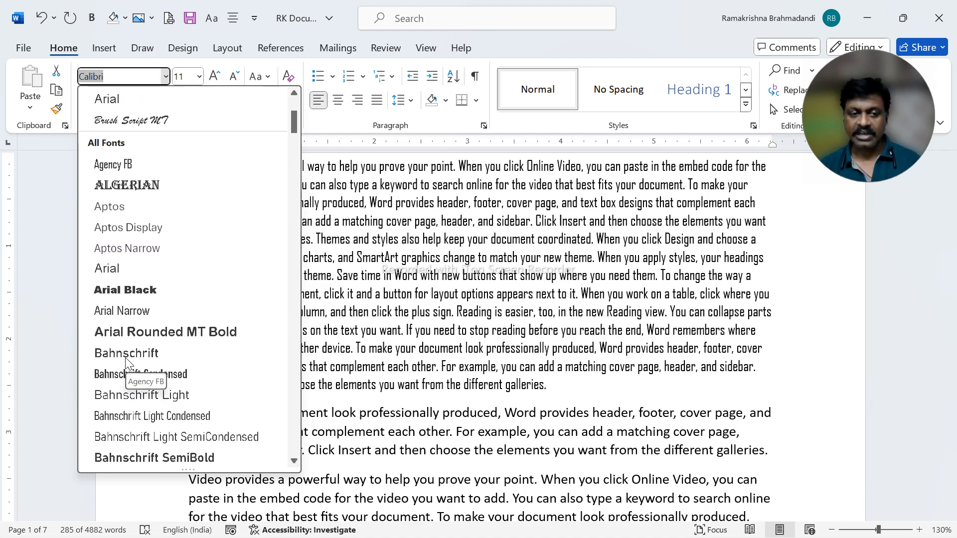
scroll(144, 331, up, 3)
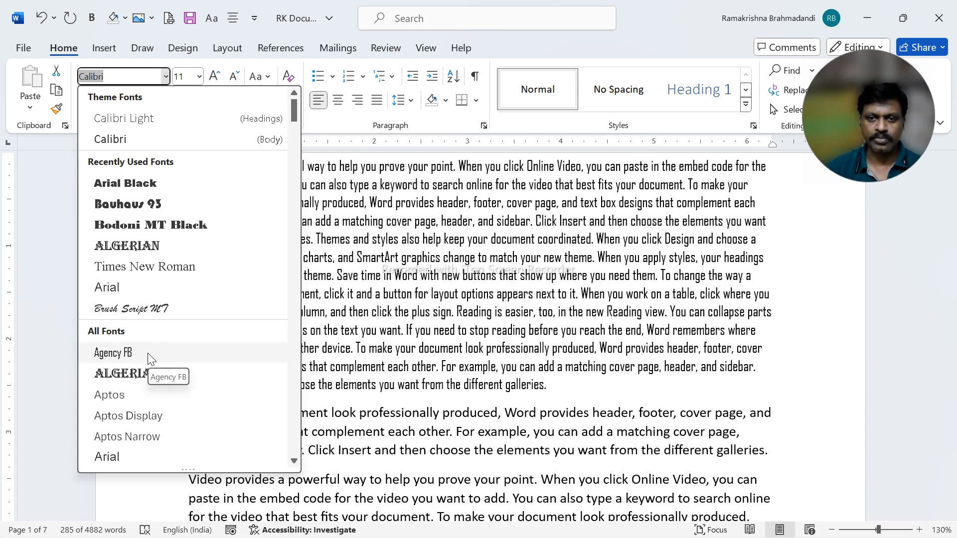
scroll(148, 353, down, 4)
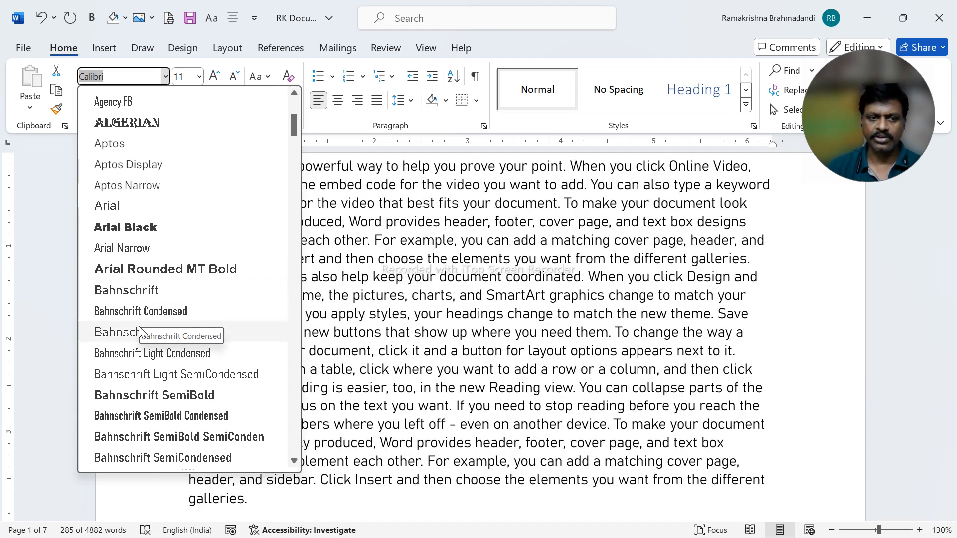
scroll(154, 396, down, 8)
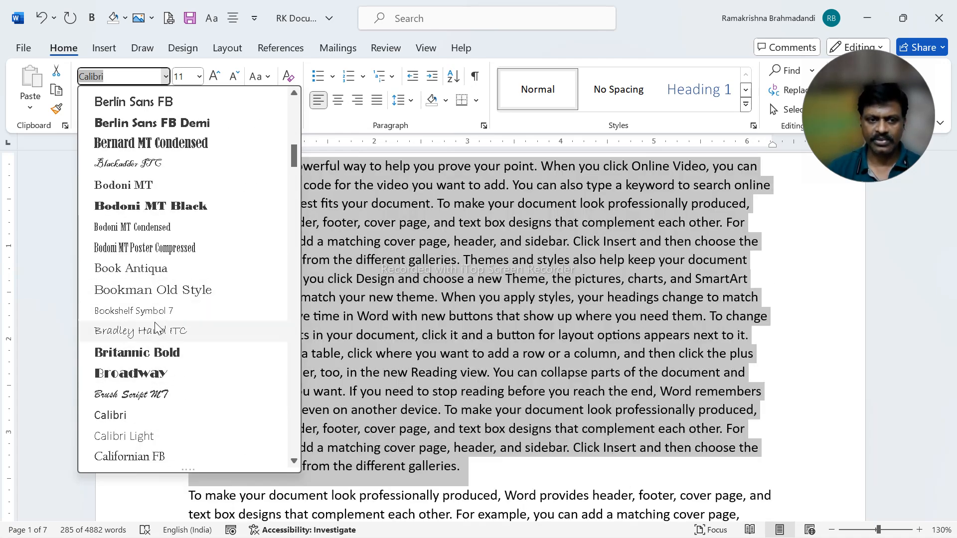
scroll(142, 283, up, 10)
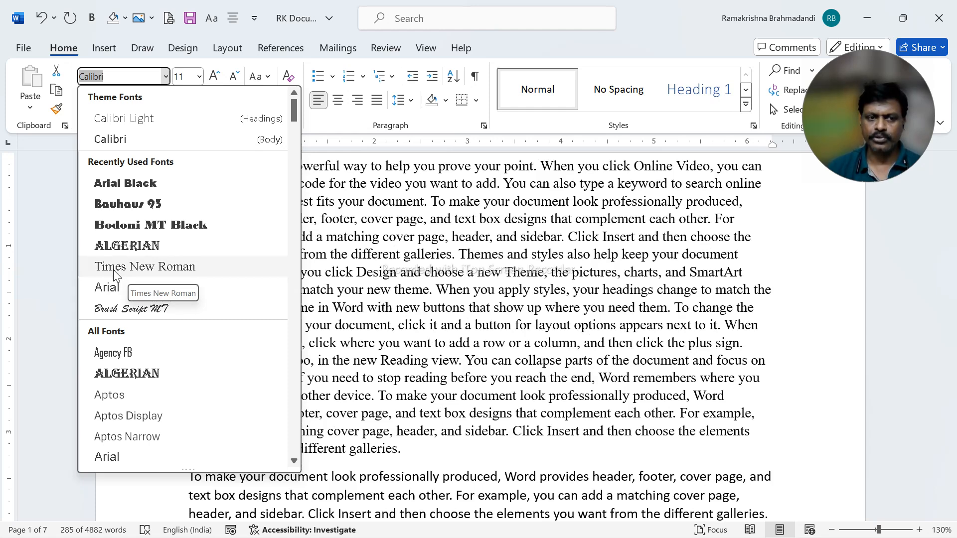
click(156, 269)
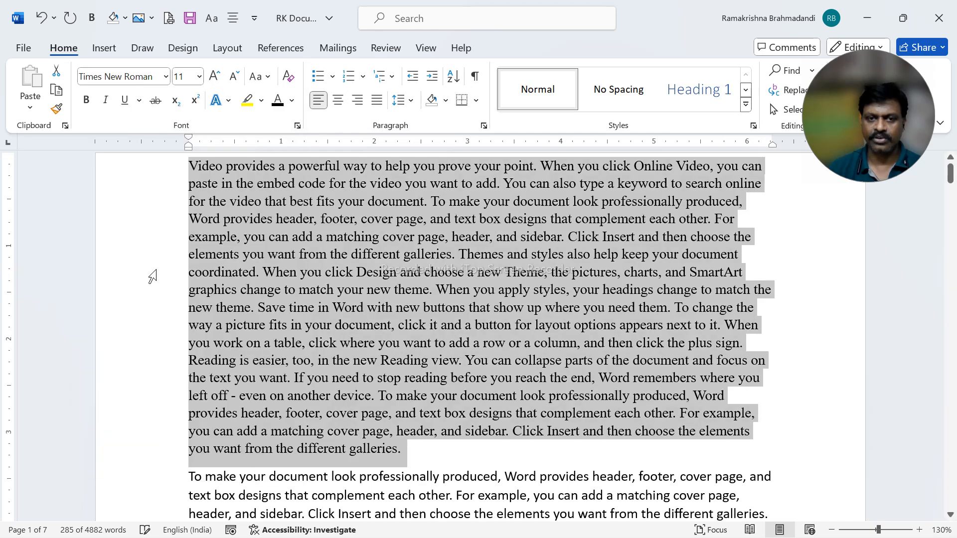
scroll(398, 356, down, 1)
scroll(397, 356, down, 2)
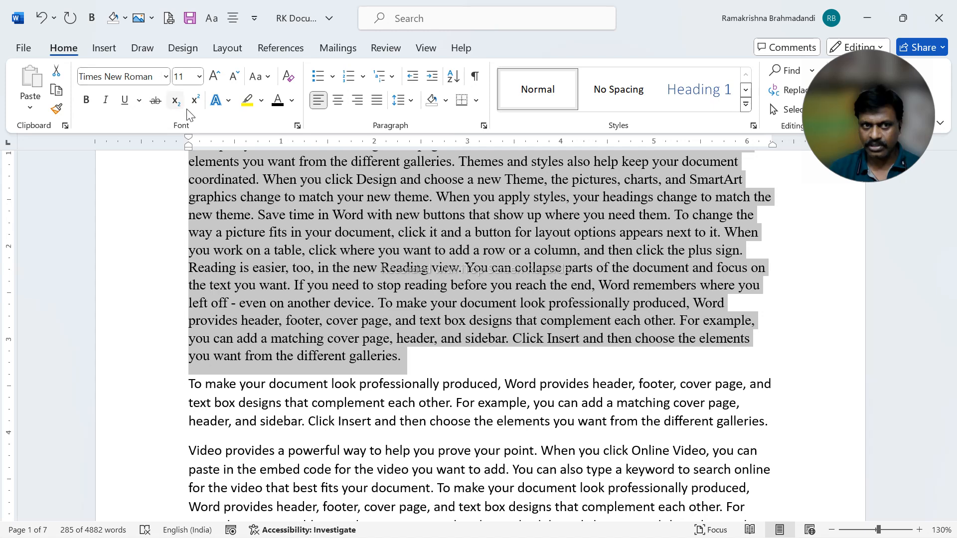
click(531, 389)
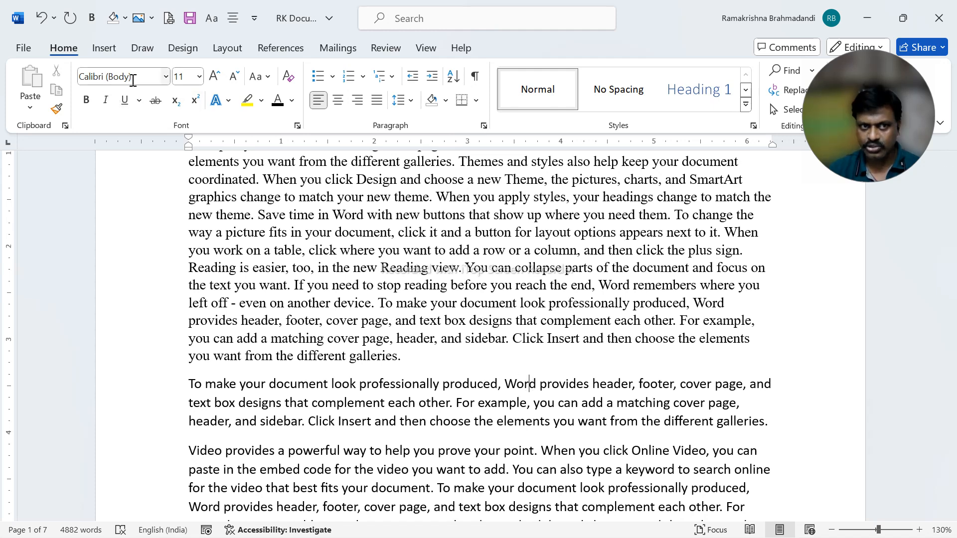
click(452, 219)
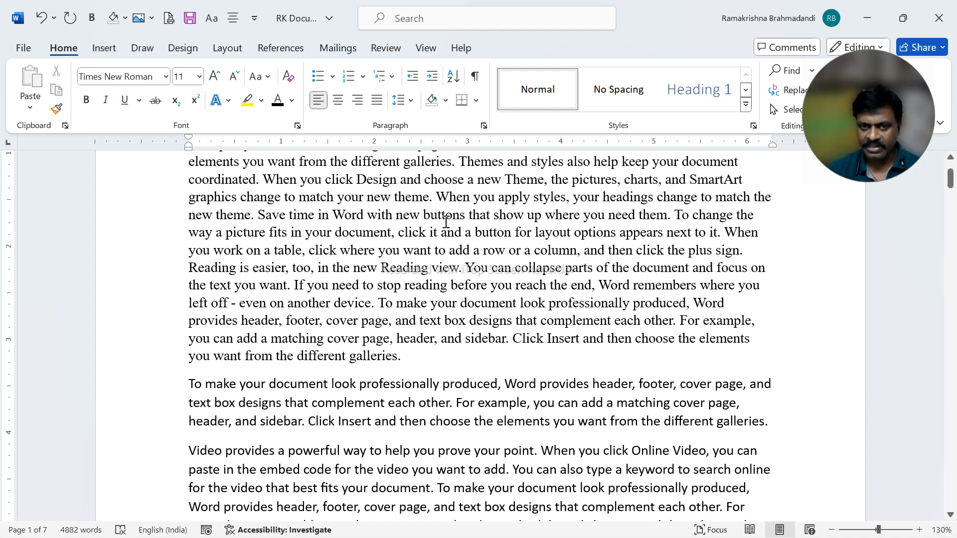
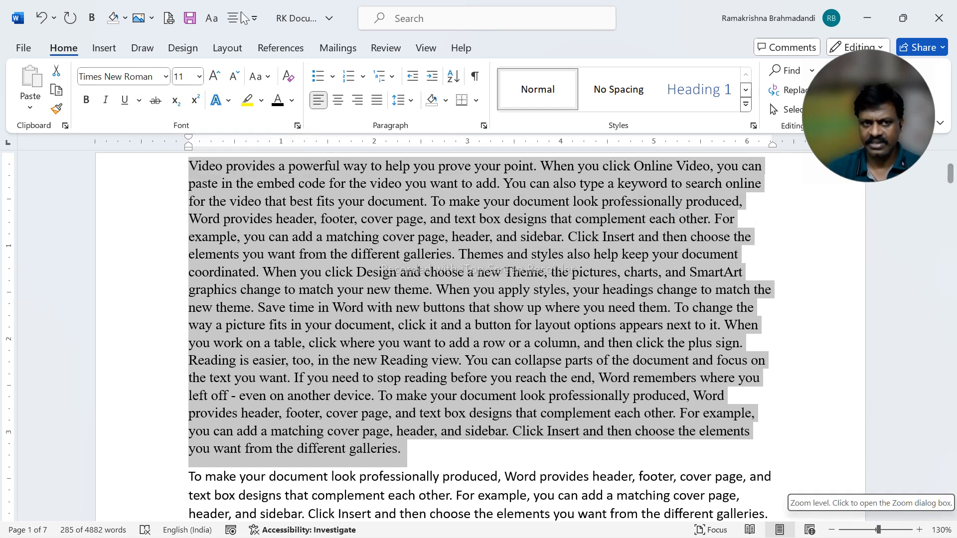
Set the first paragraph's font size to 12
click(199, 77)
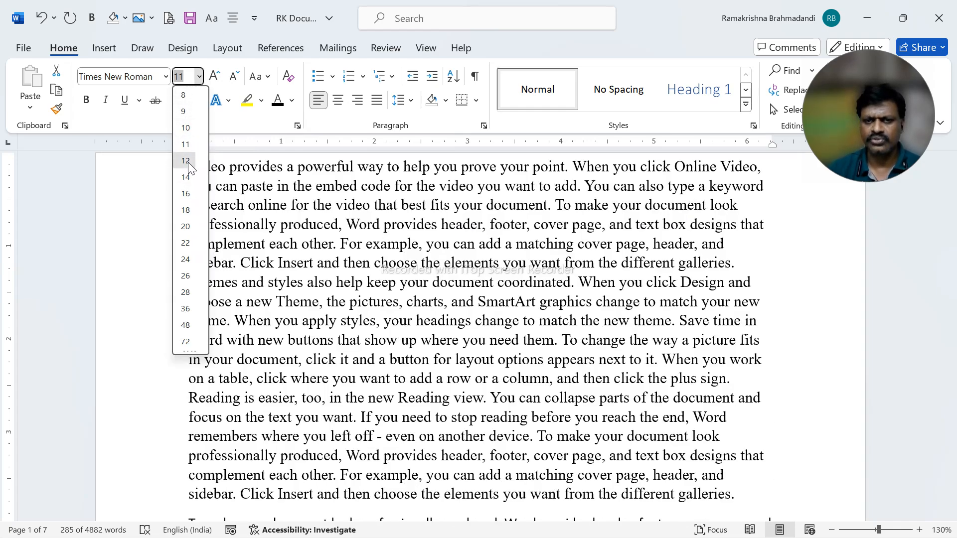
click(186, 161)
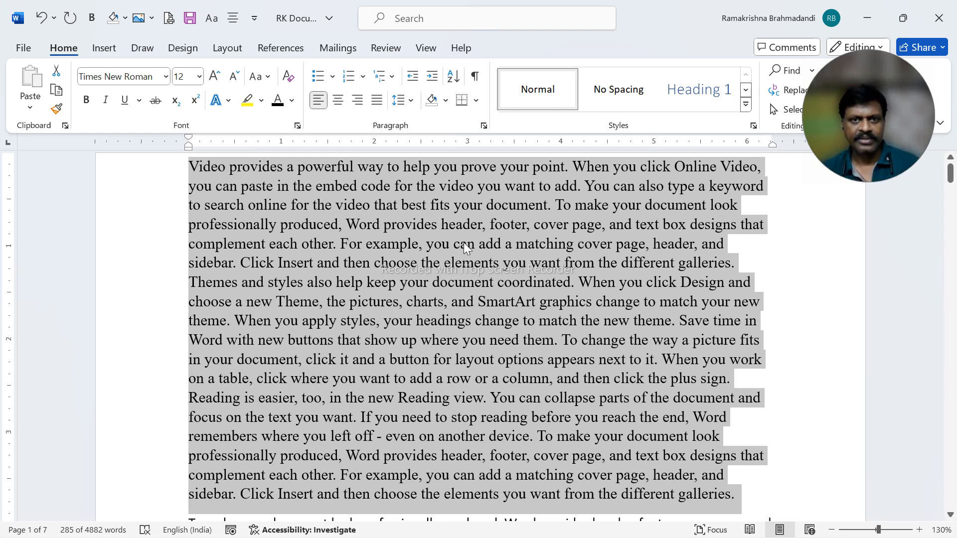
Set the document zoom to 100% and return to the font formatting commands
click(426, 48)
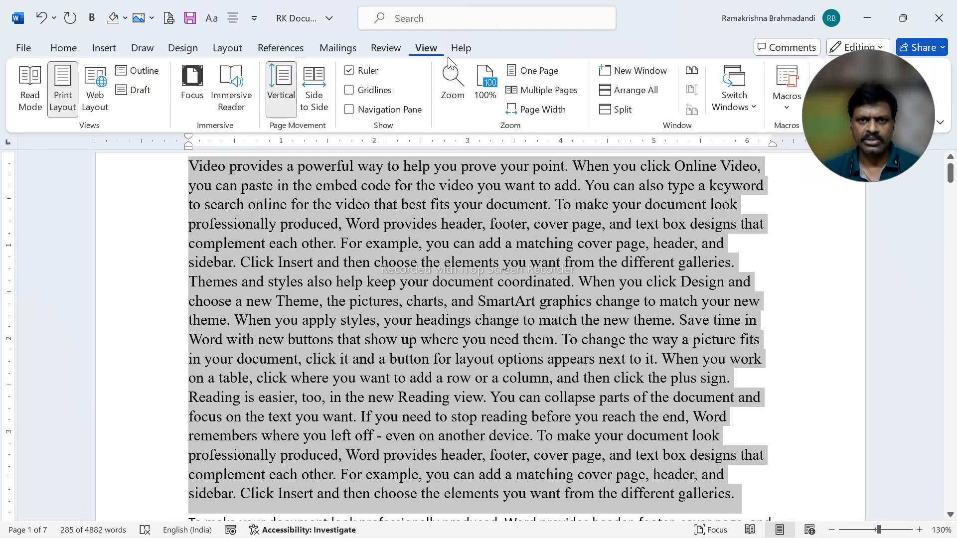
click(487, 88)
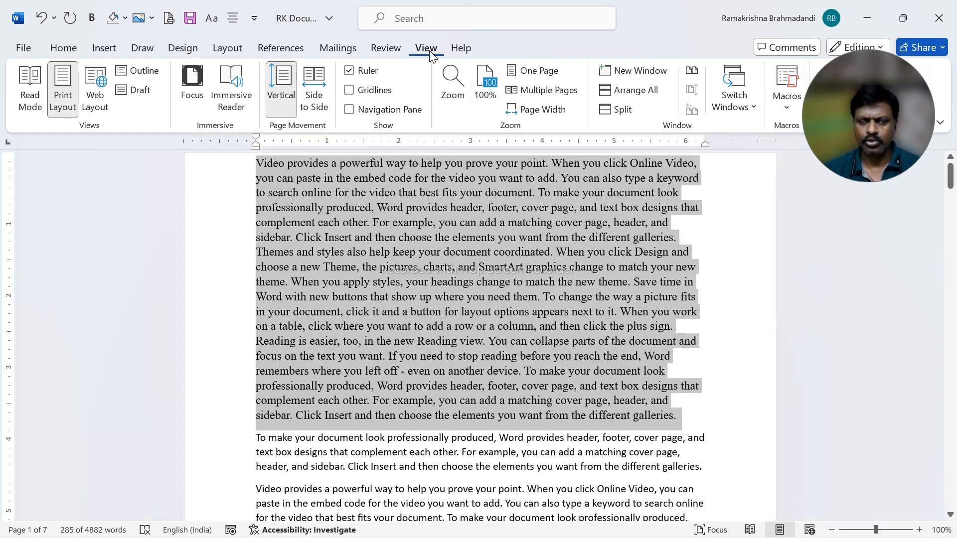
click(60, 50)
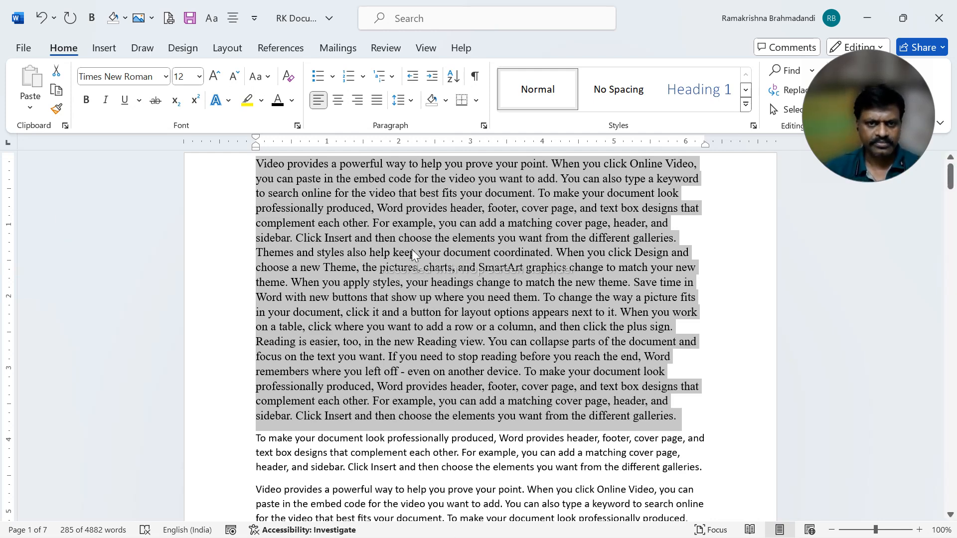
Set the document zoom to a custom 120%
click(430, 48)
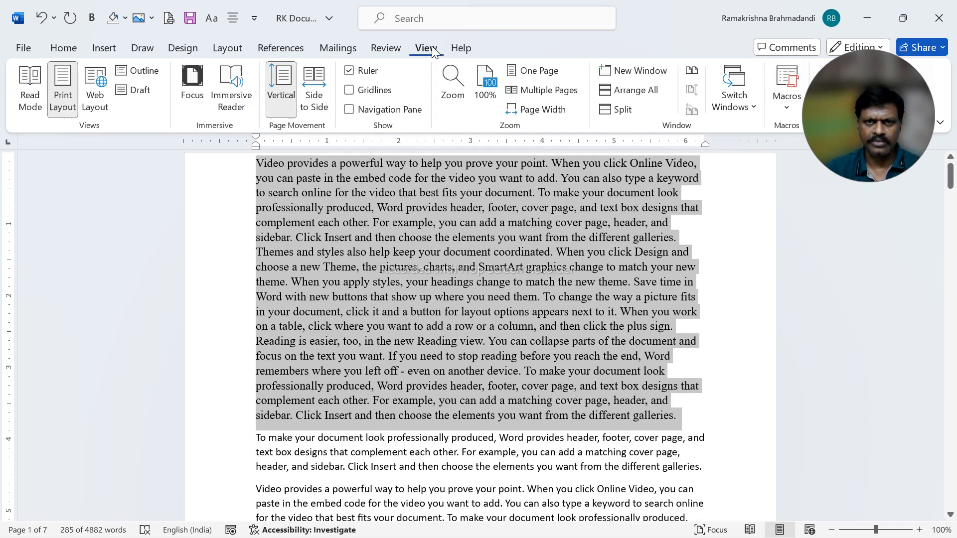
click(453, 82)
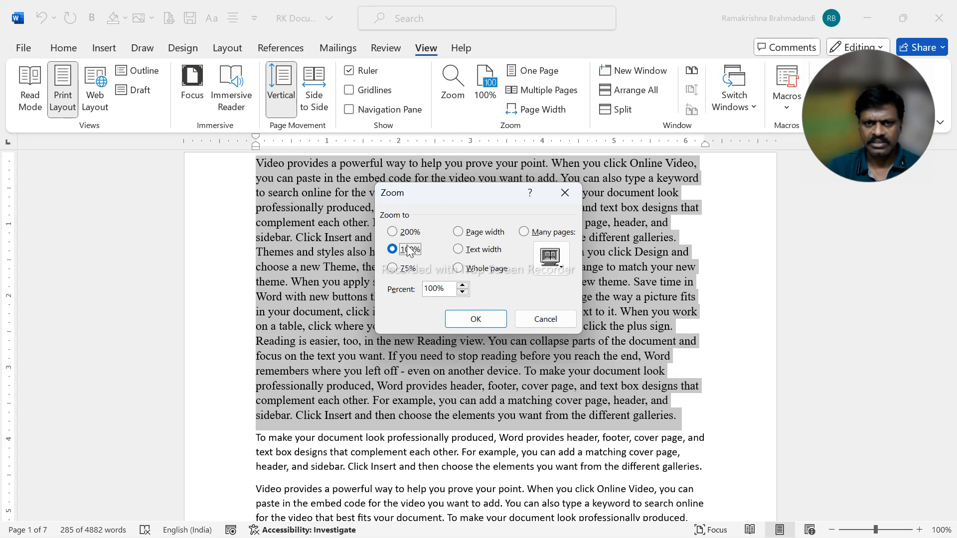
click(462, 286)
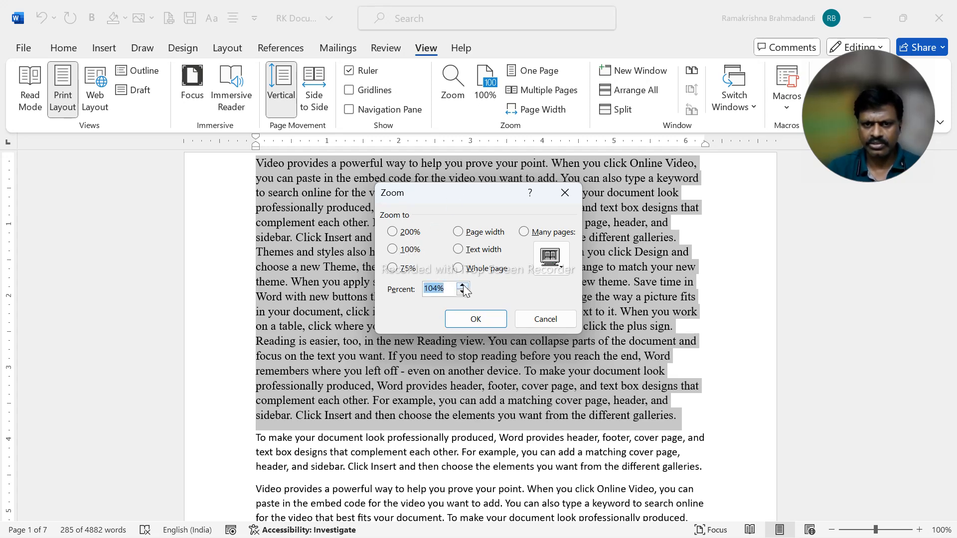
click(462, 286)
click(462, 286)
click(462, 286)
click(462, 286)
click(462, 286)
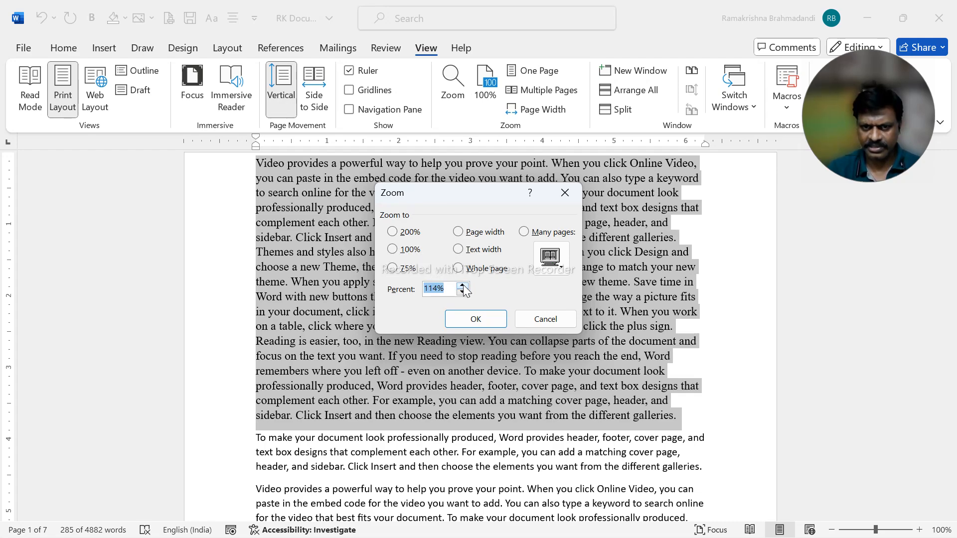
text(120)
key(Return)
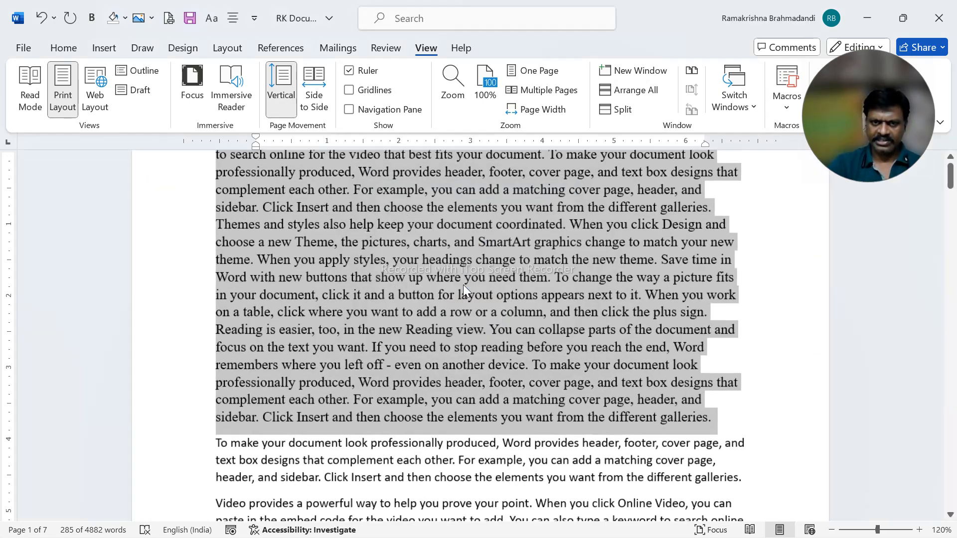
scroll(463, 285, up, 1)
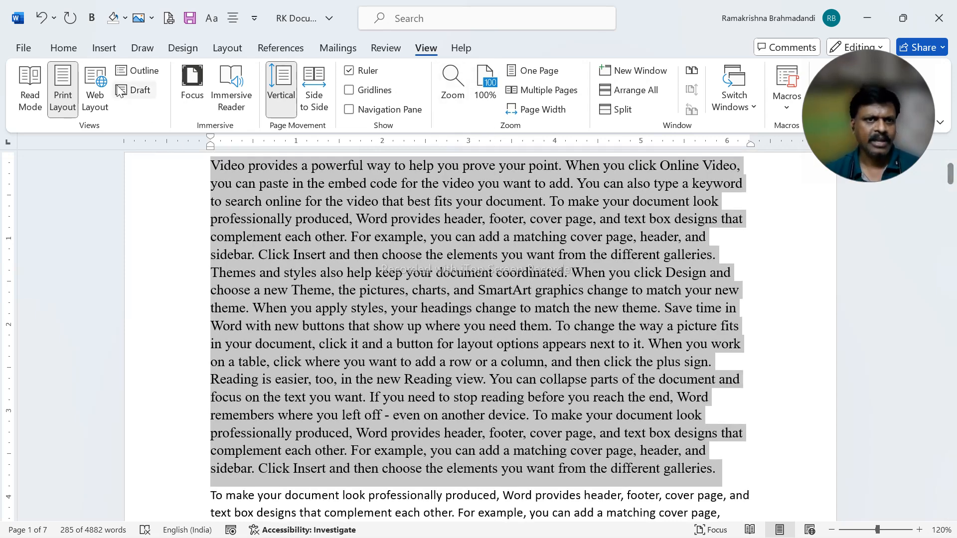
Increase the first paragraph's font size one preset at a time up to 20
click(63, 48)
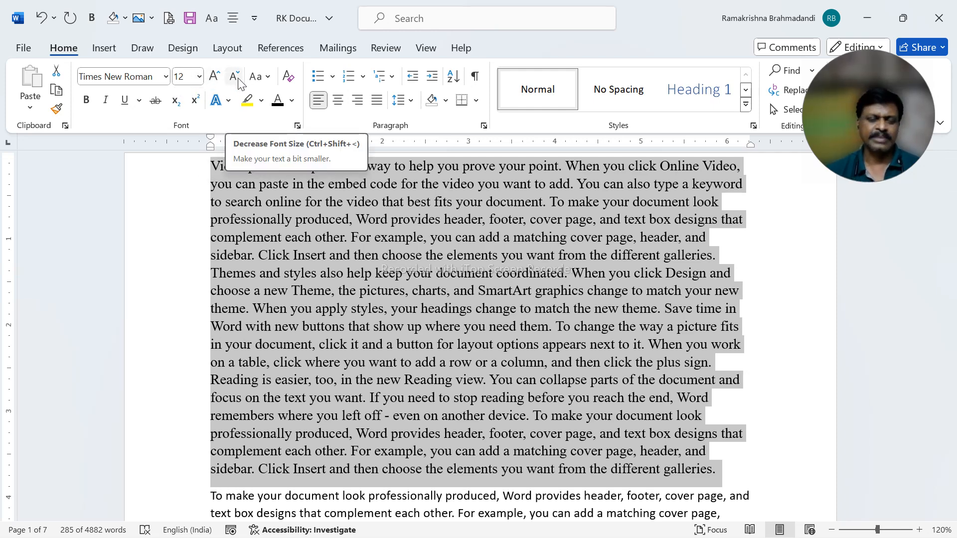
click(201, 79)
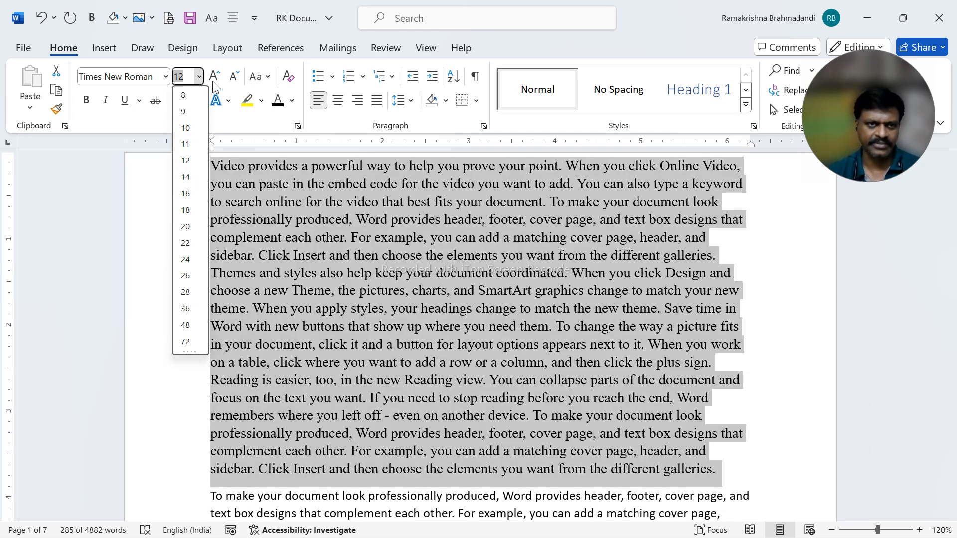
click(200, 78)
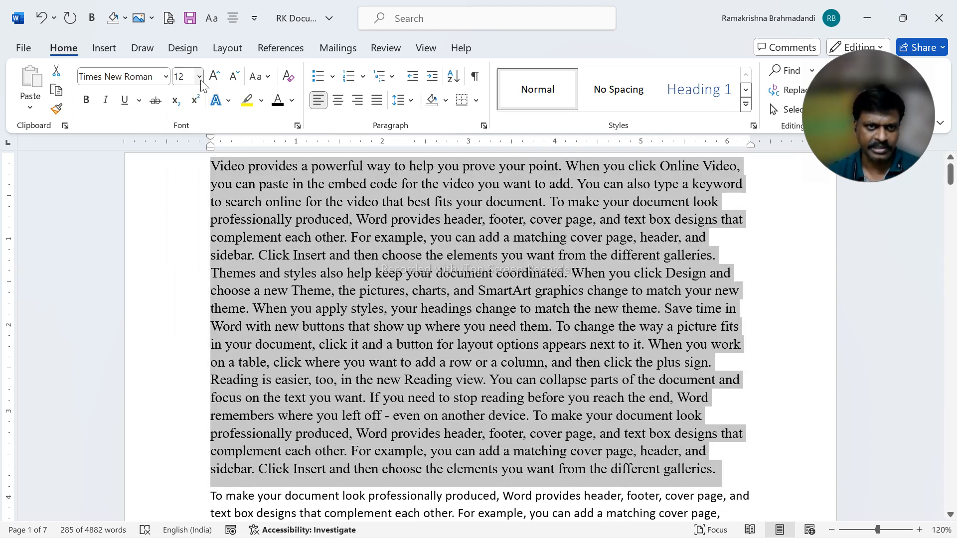
click(215, 80)
click(214, 80)
click(215, 79)
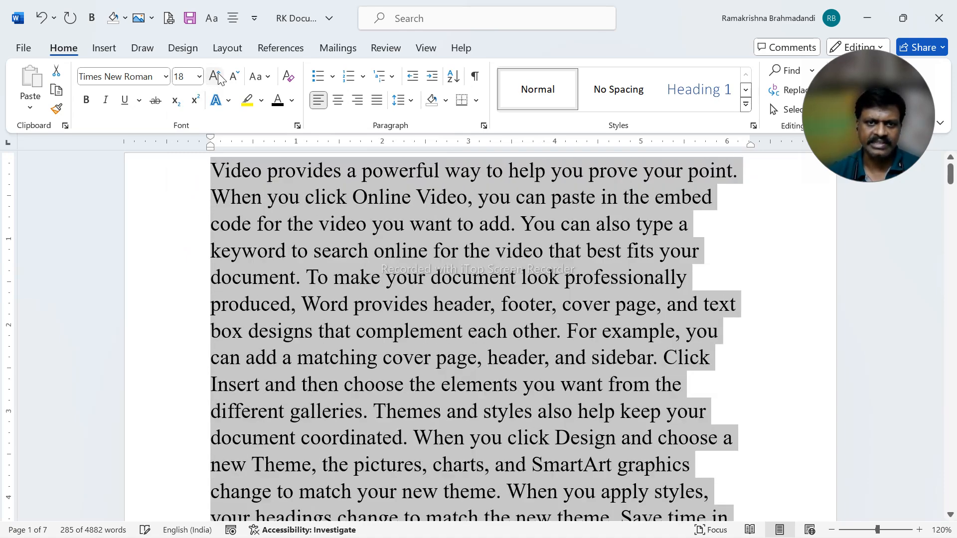
click(214, 79)
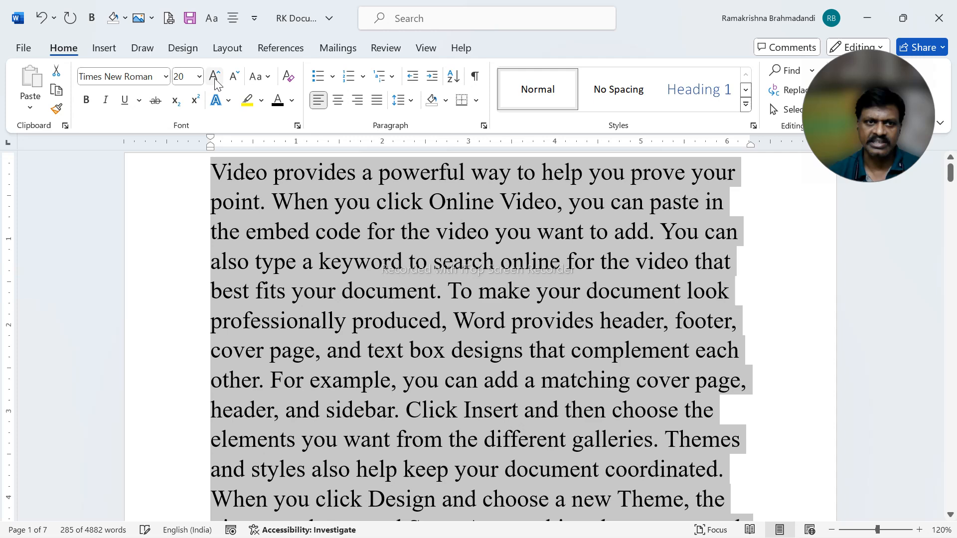
Decrease the first paragraph's font size one preset at a time down to 10
click(236, 78)
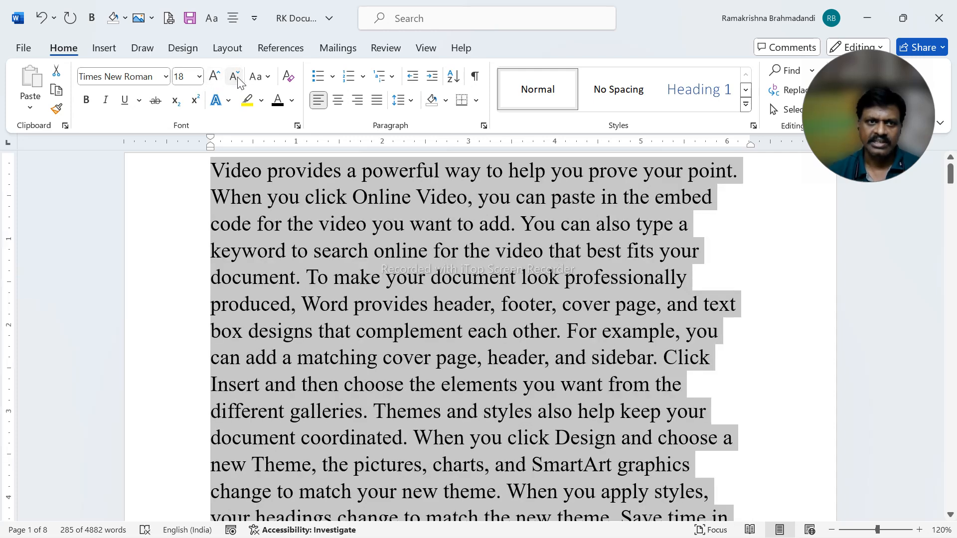
click(237, 78)
click(238, 78)
click(238, 77)
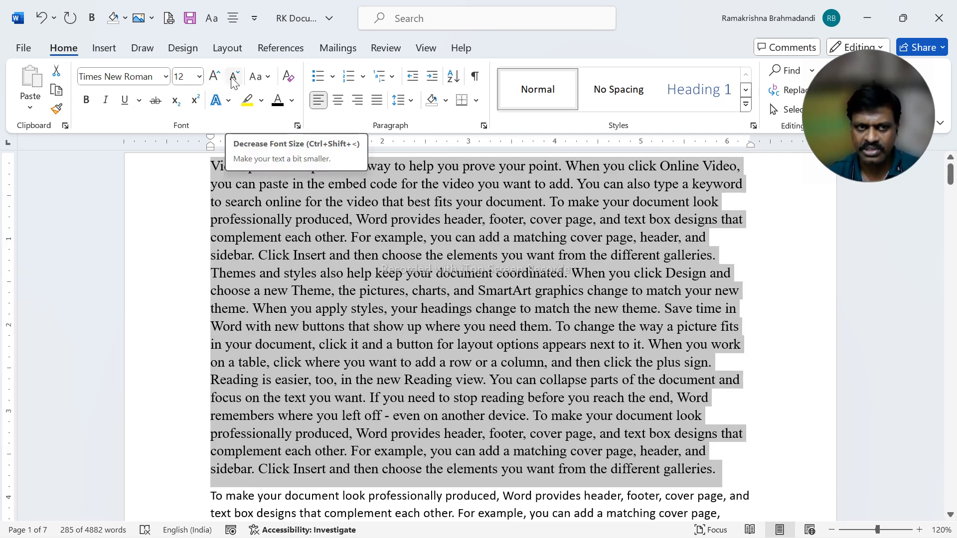
click(233, 79)
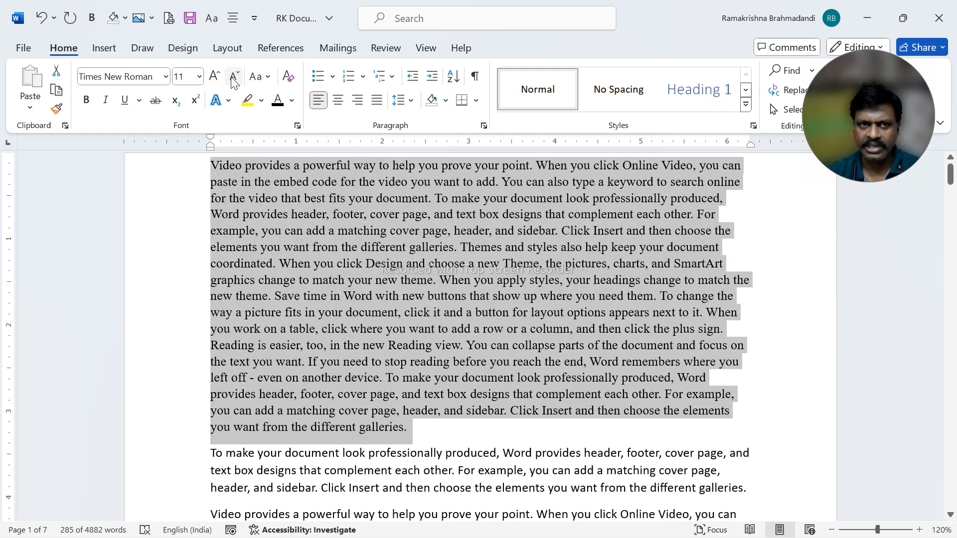
click(233, 79)
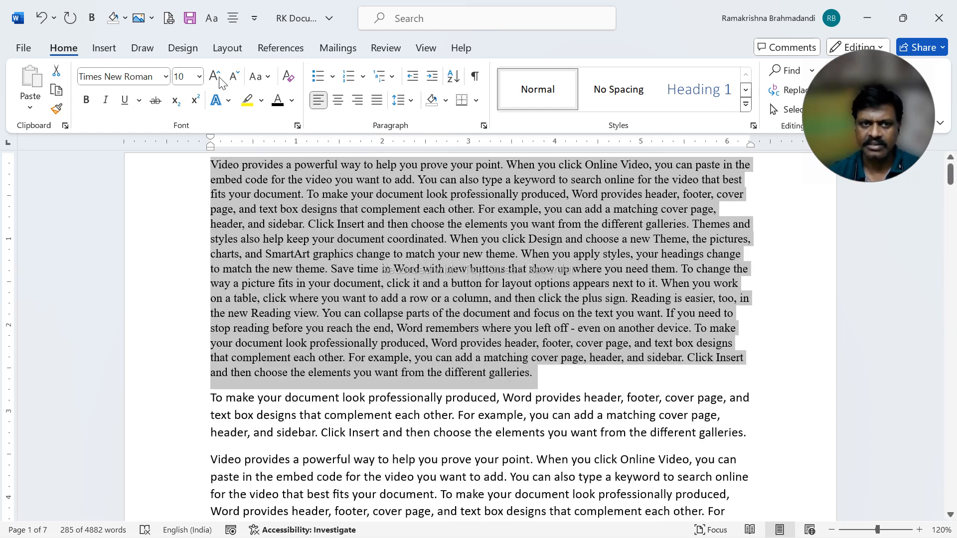
Increase the first paragraph's font size in steps to 14, and enter a custom size of 13
click(215, 79)
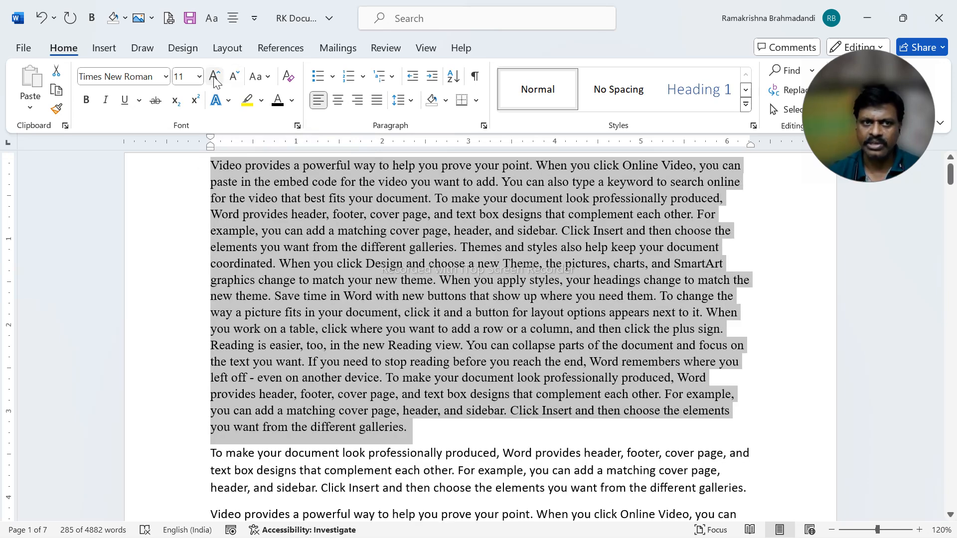
click(214, 78)
click(215, 79)
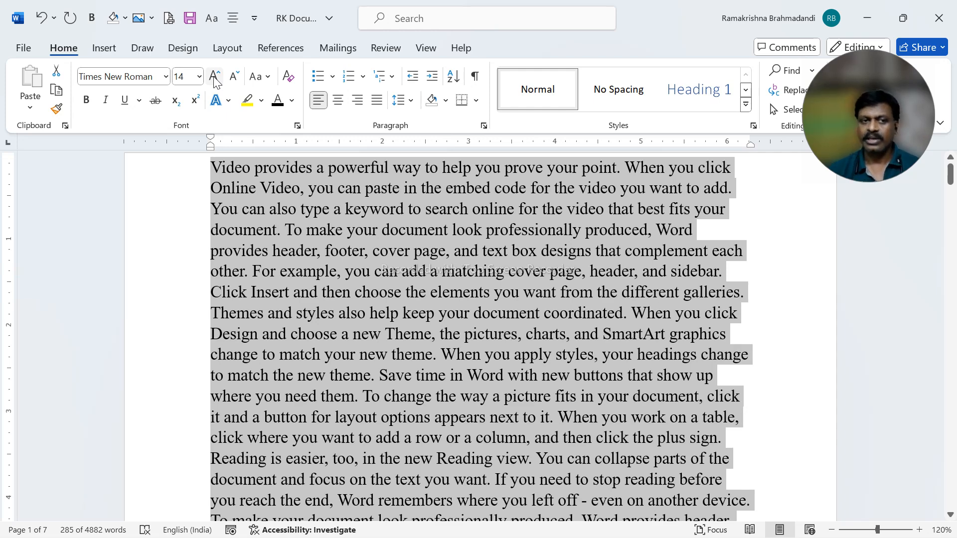
click(185, 77)
text(13)
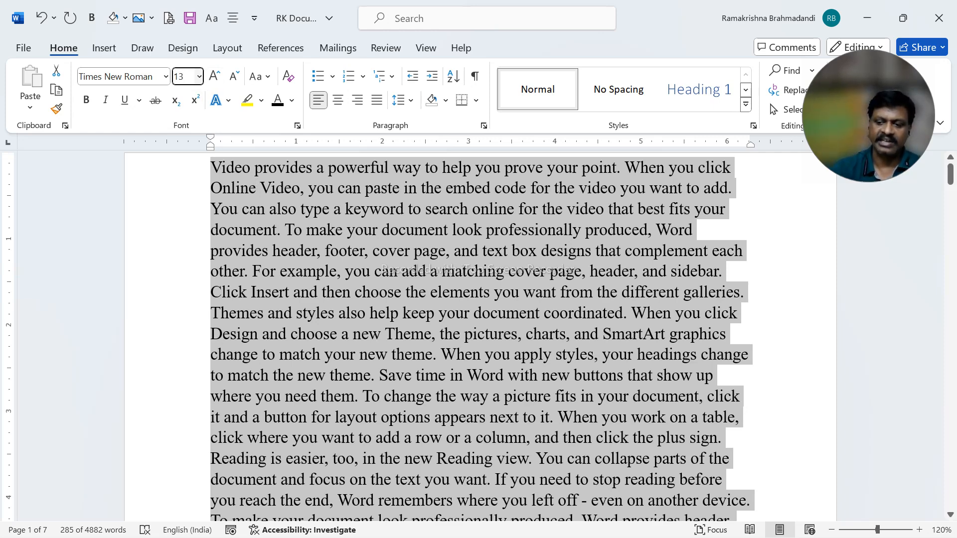
key(Return)
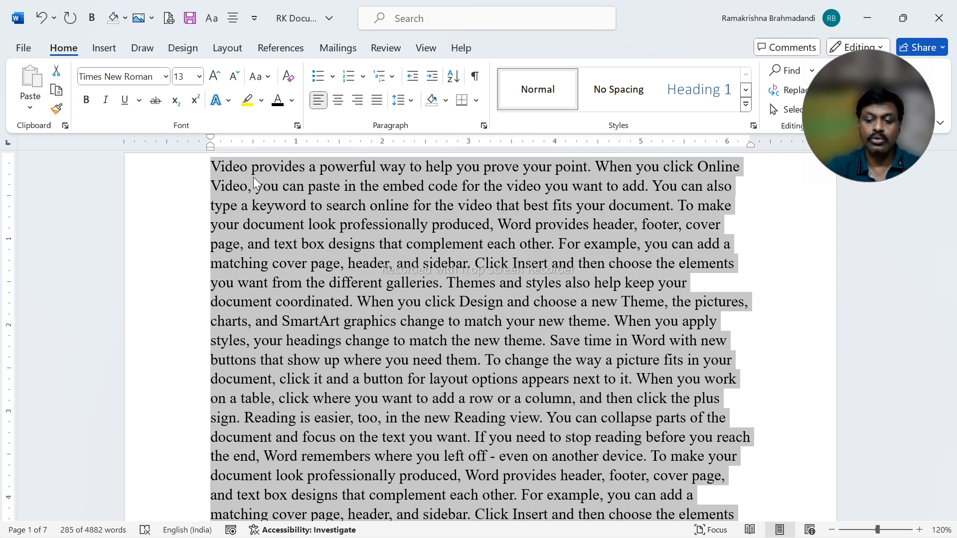
Enlarge the first paragraph's text point by point to size 15 and reduce it the same way to 12
key(ctrl+bracketright)
key(ctrl+bracketright)
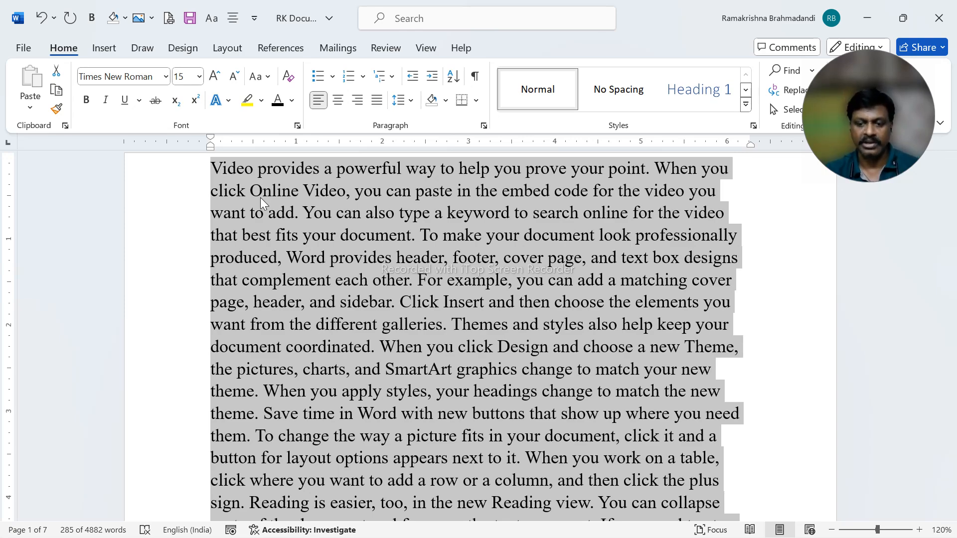
key(ctrl+bracketleft)
key(ctrl+bracketleft)
key(ctrl+bracketleft)
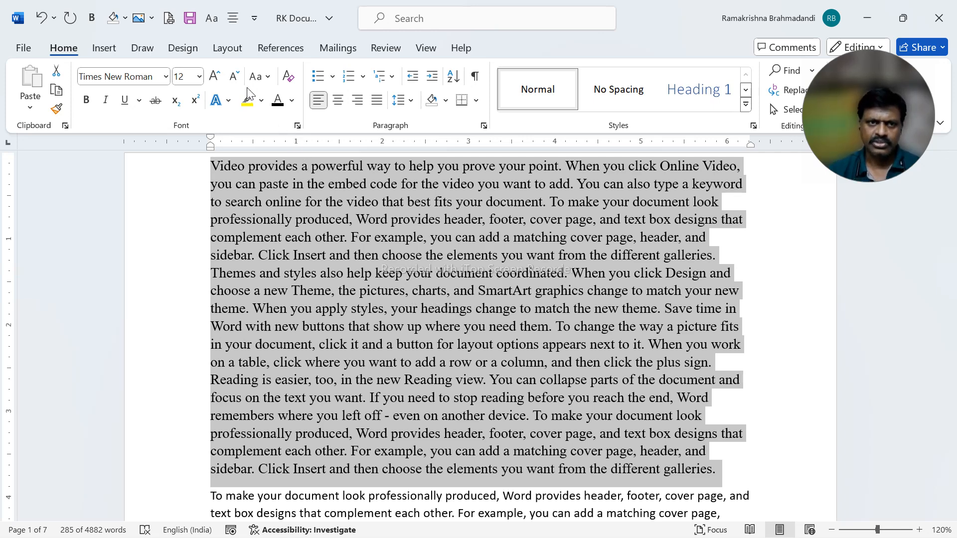
Convert the whole first paragraph to UPPERCASE and change it to lowercase
click(260, 77)
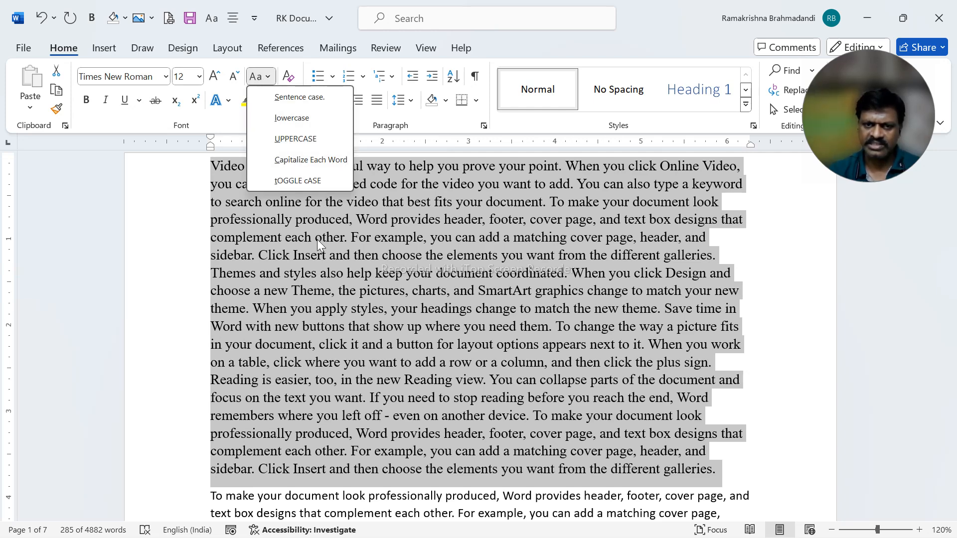
click(296, 139)
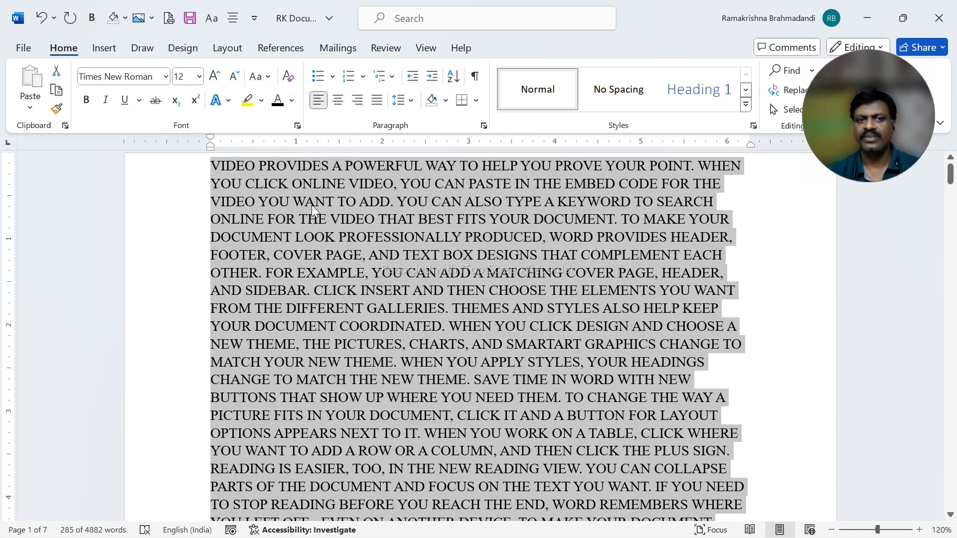
click(260, 77)
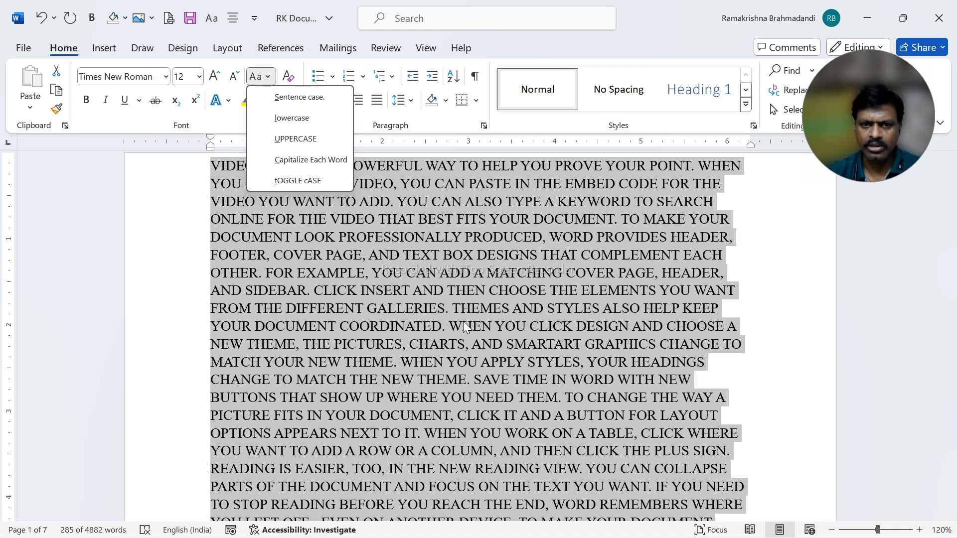
click(299, 118)
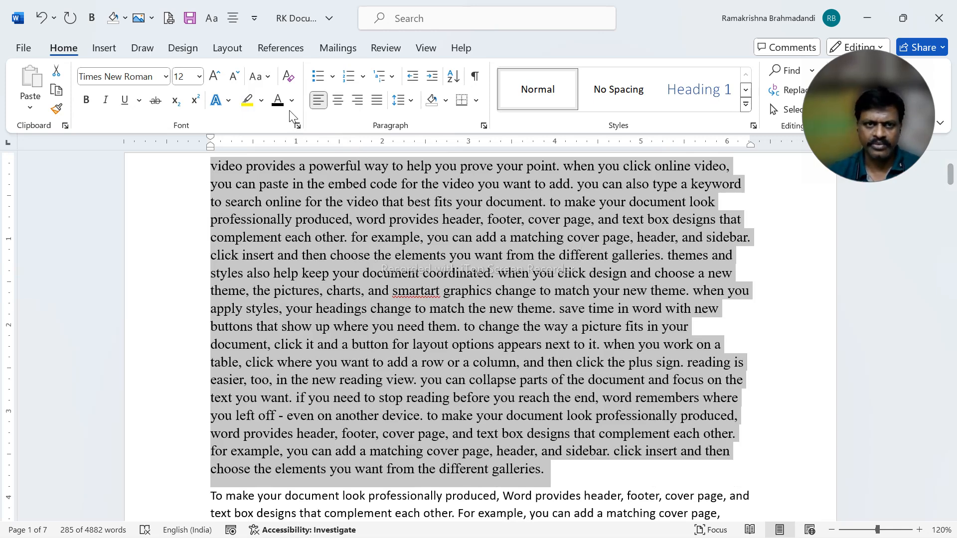
Apply Sentence case to the first paragraph and deselect it
click(259, 78)
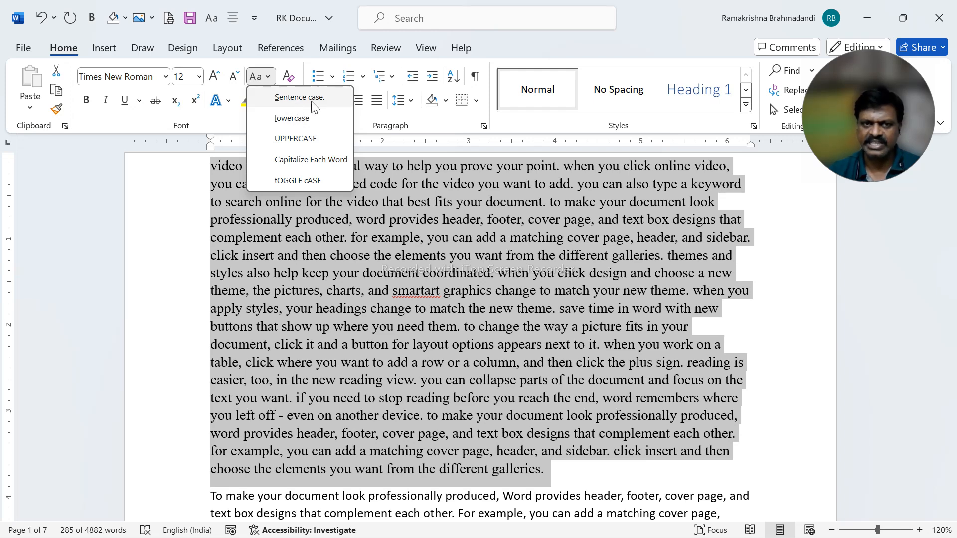
click(299, 97)
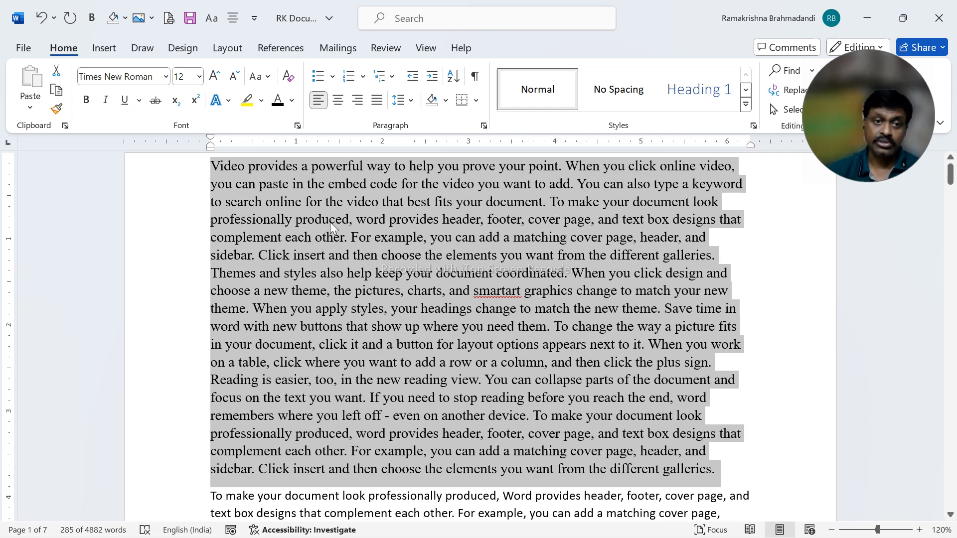
click(349, 258)
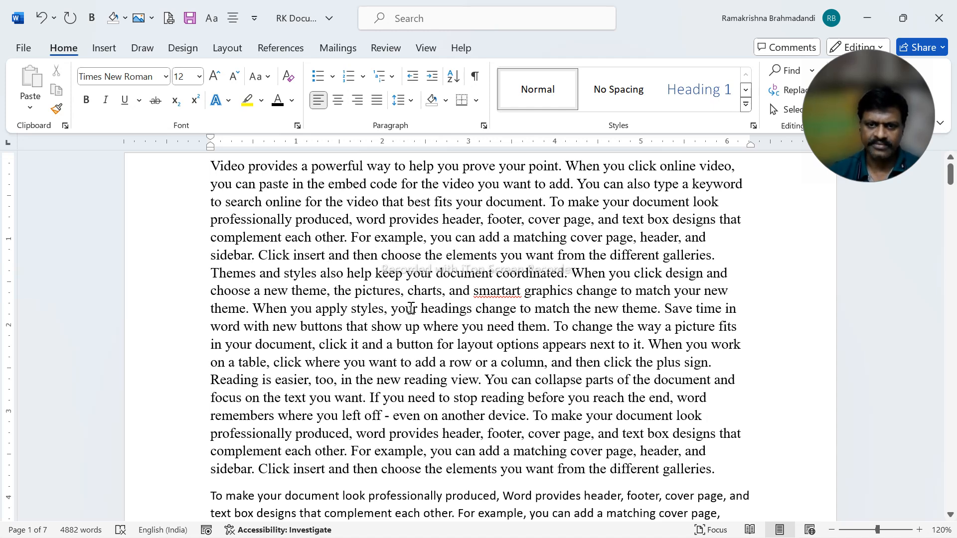
Apply Capitalize Each Word to the phrase "pictures, charts, and smartart graphics" in the first paragraph
drag(356, 294, 573, 295)
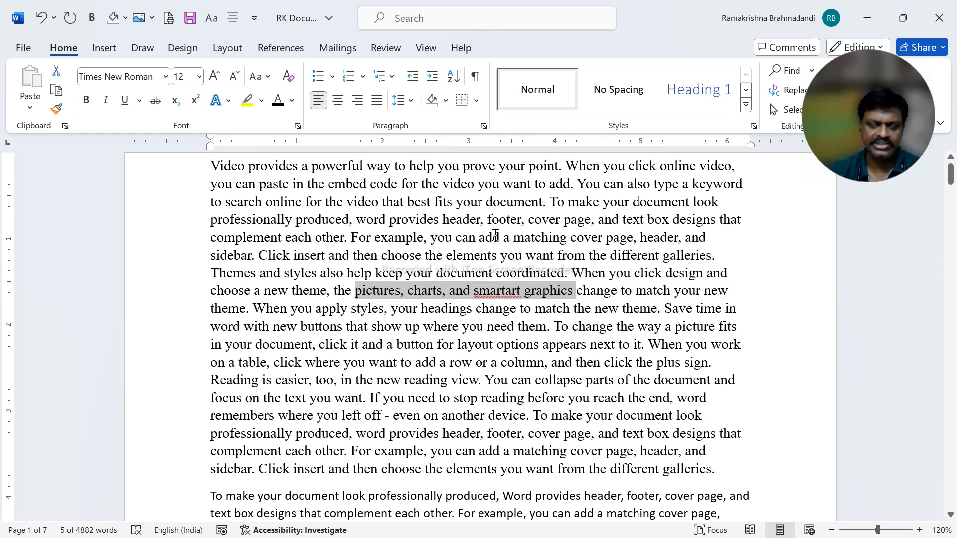
click(261, 77)
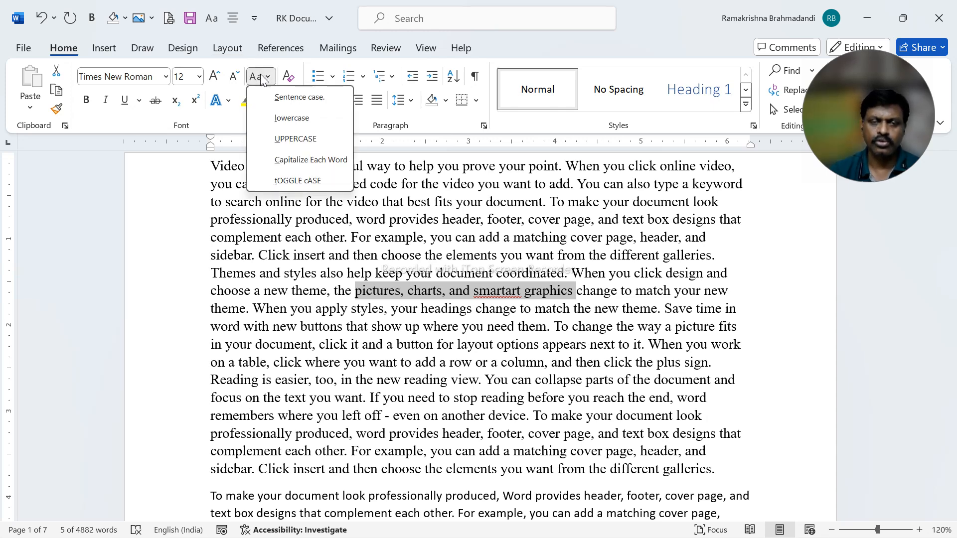
click(302, 160)
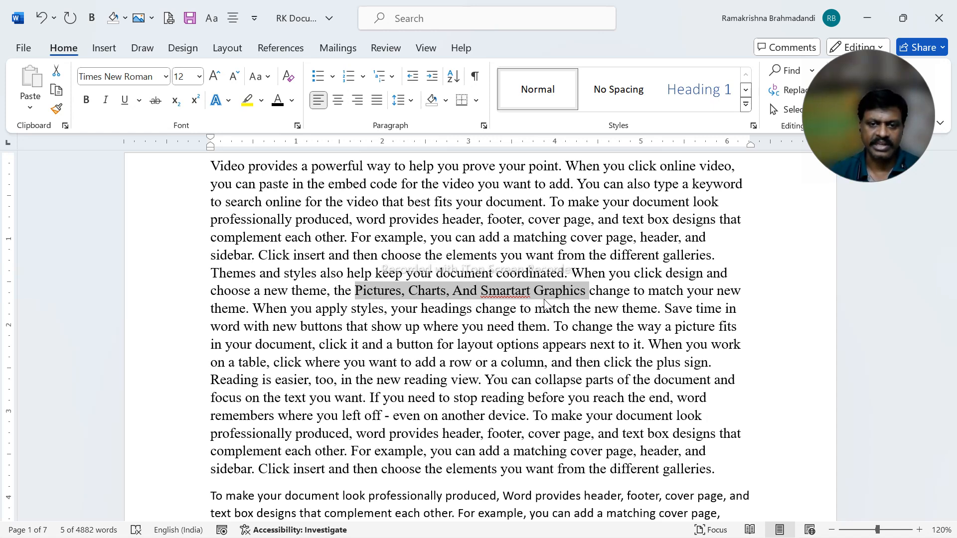
Apply tOGGLE cASE to the selected phrase and switch it back to Capitalize Each Word
click(271, 75)
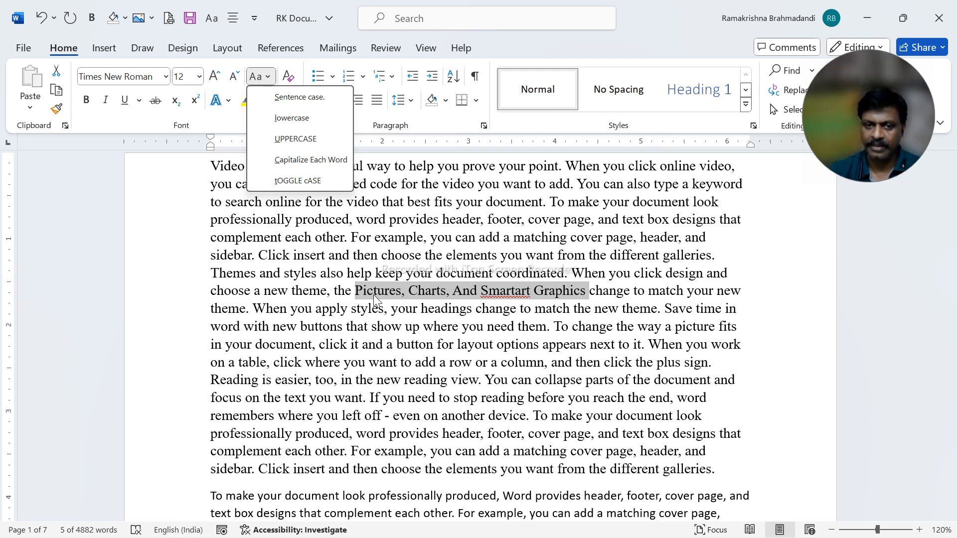
click(291, 181)
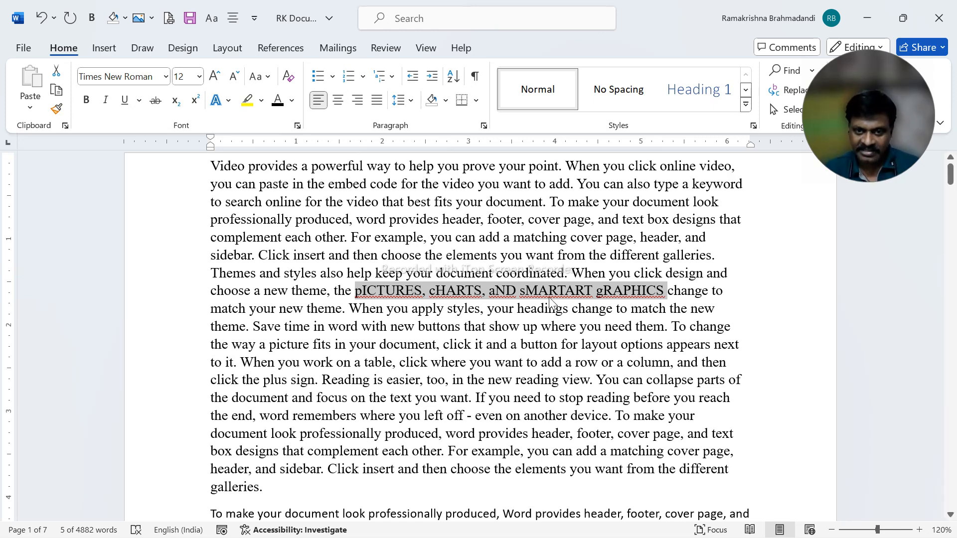
click(262, 77)
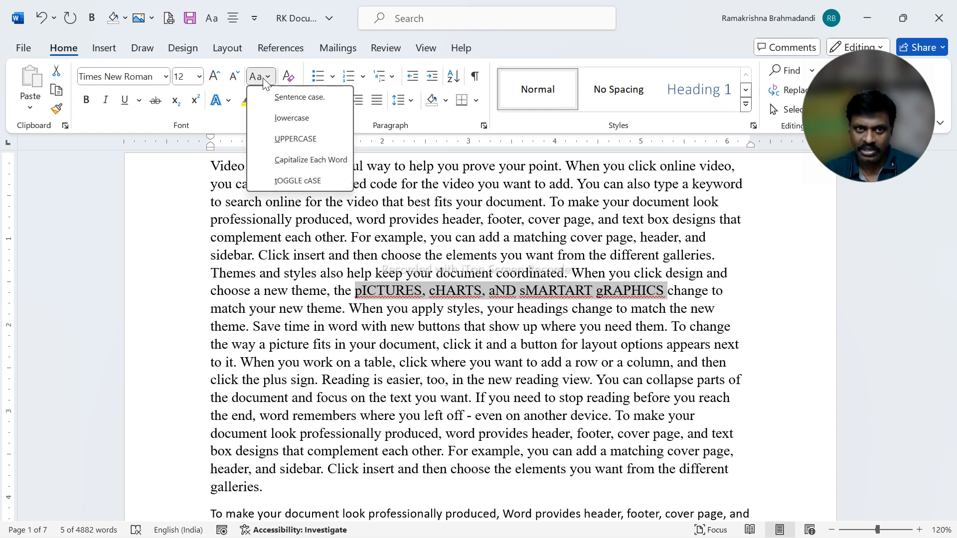
click(286, 160)
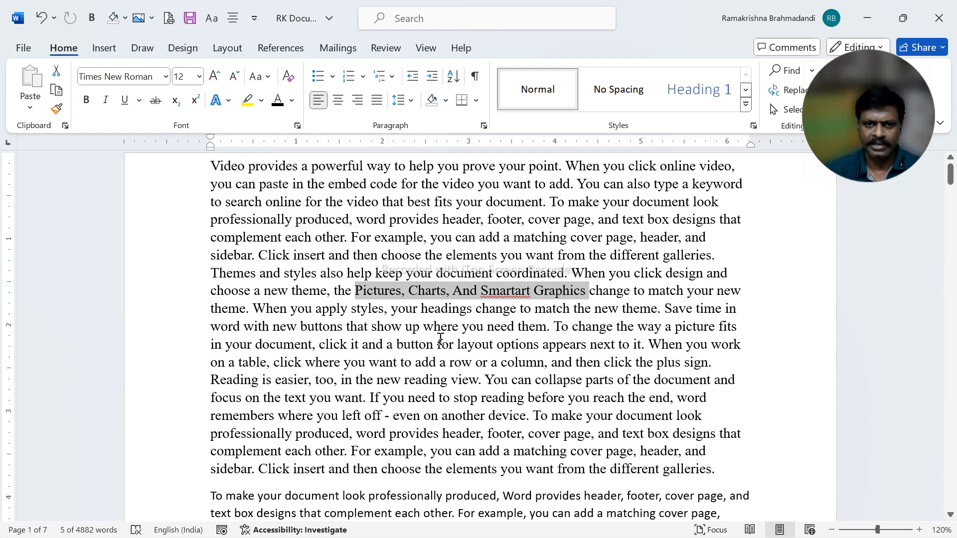
Make the selected phrase "Pictures, Charts, And Smartart Graphics" bold, italic and underlined, clear all its formatting, and deselect it
click(89, 101)
click(106, 100)
click(125, 100)
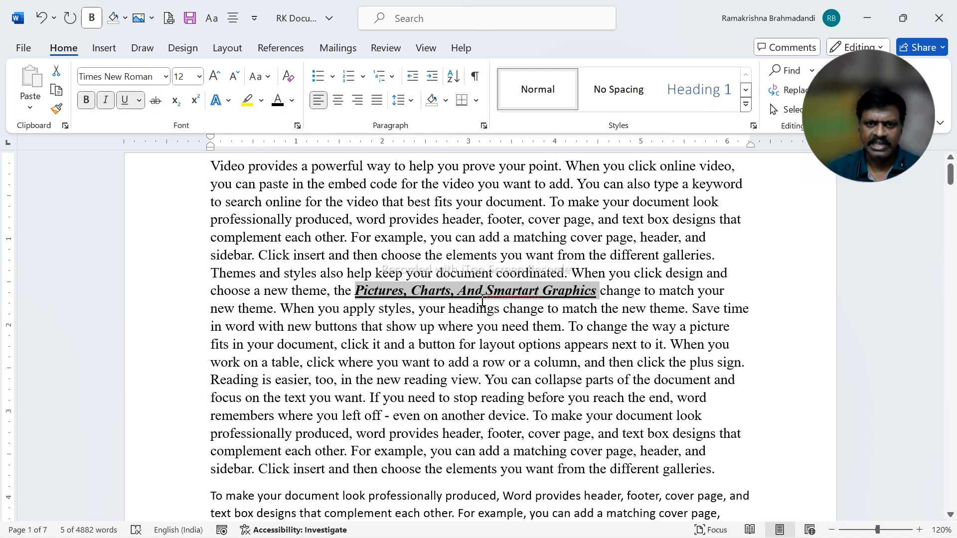
click(288, 77)
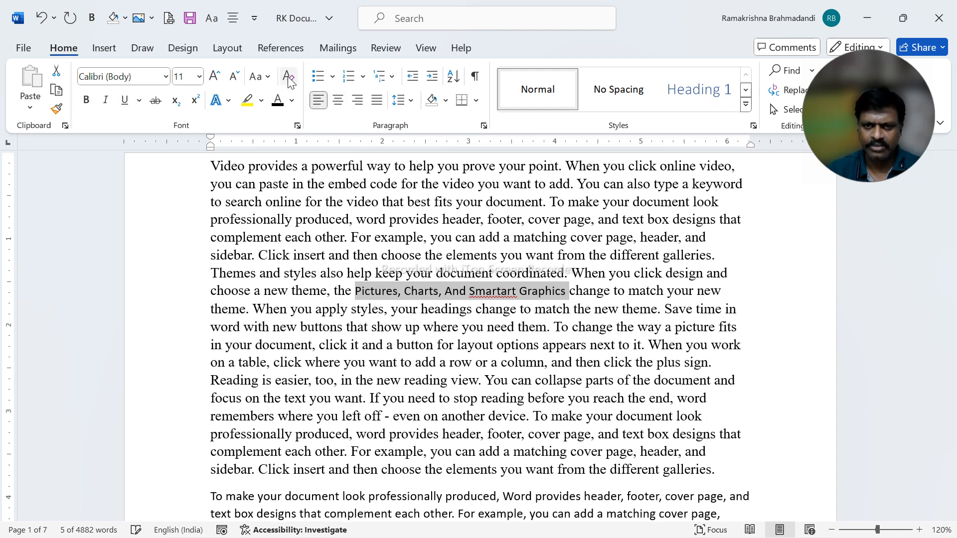
click(447, 328)
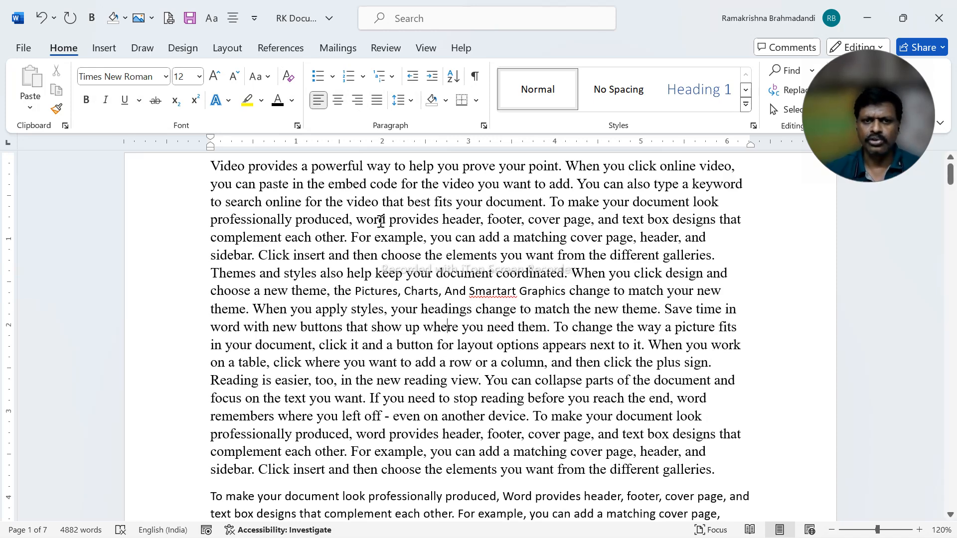
Make the phrase "For example, you can add a matching cover page" in the first paragraph bold, italic and underlined
drag(351, 237, 621, 244)
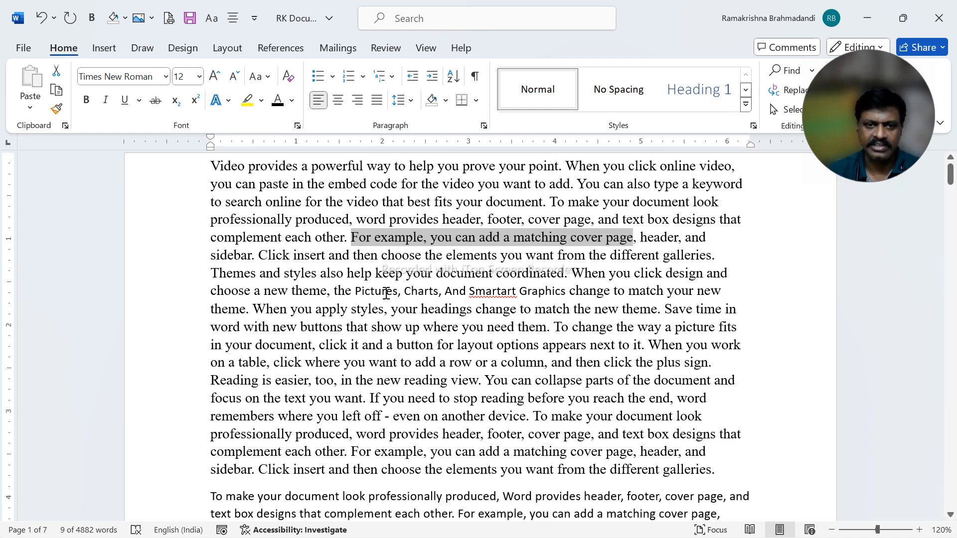
click(88, 105)
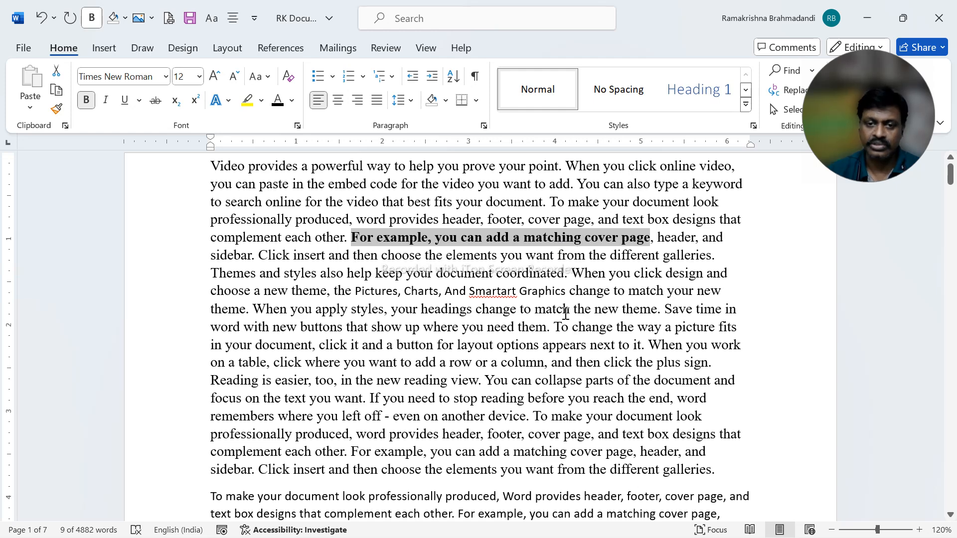
click(106, 101)
click(123, 103)
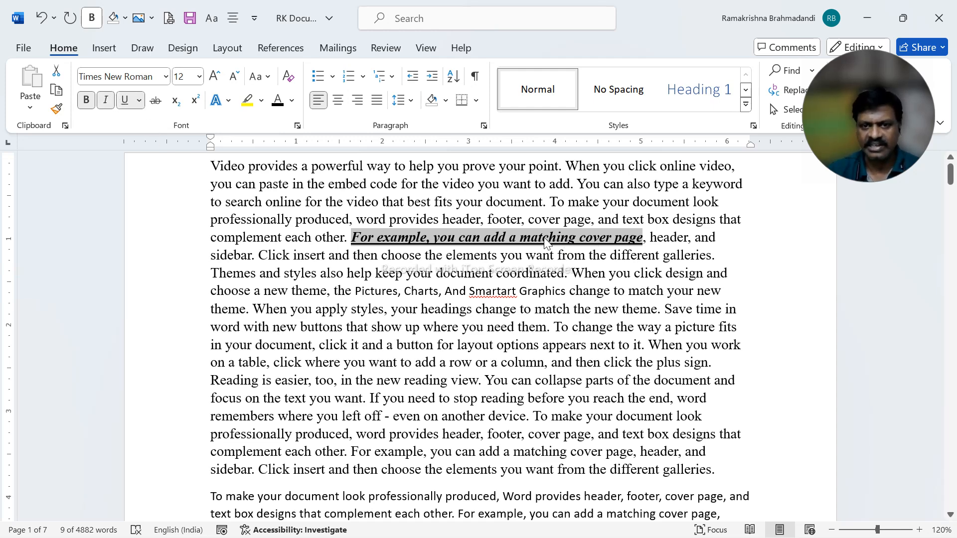
Change the selected phrase's underline to a double line and color the underline red
click(140, 101)
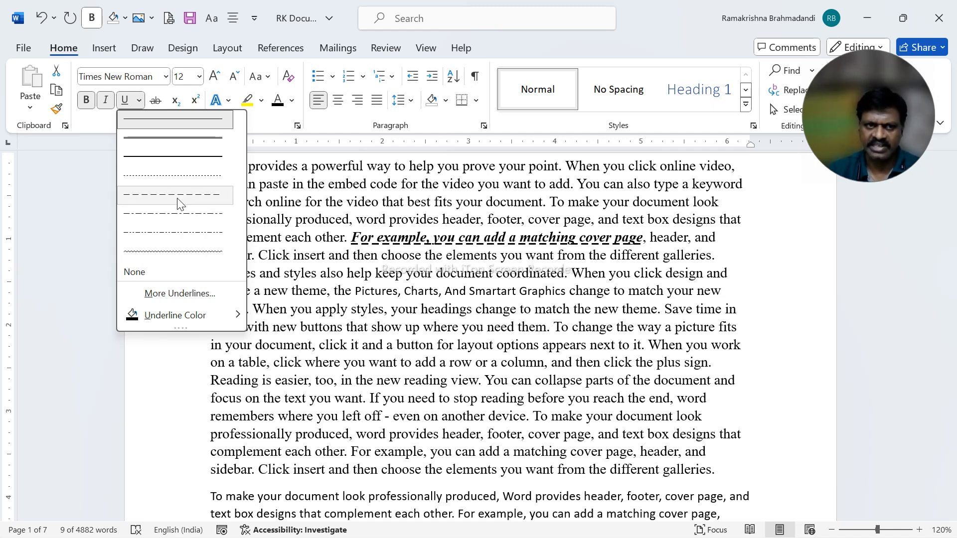
click(191, 145)
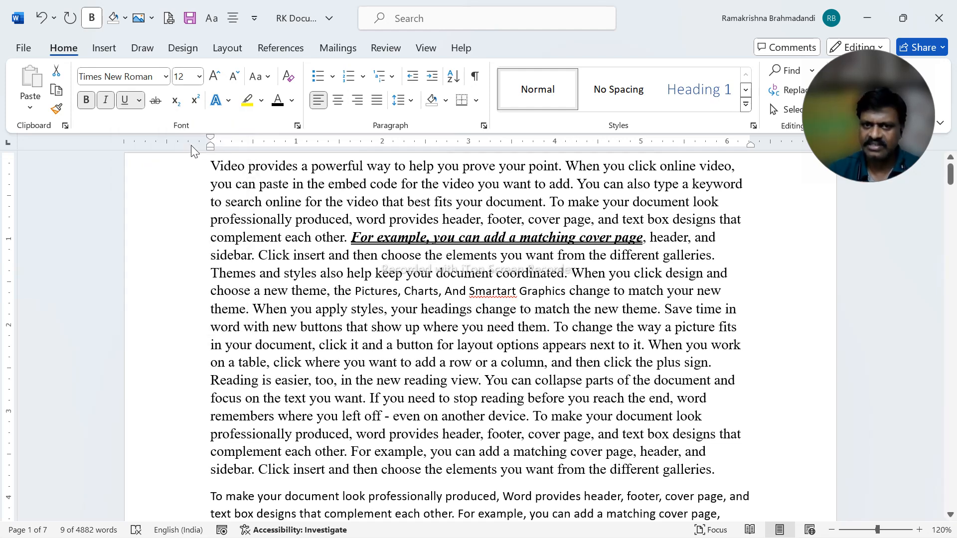
click(139, 100)
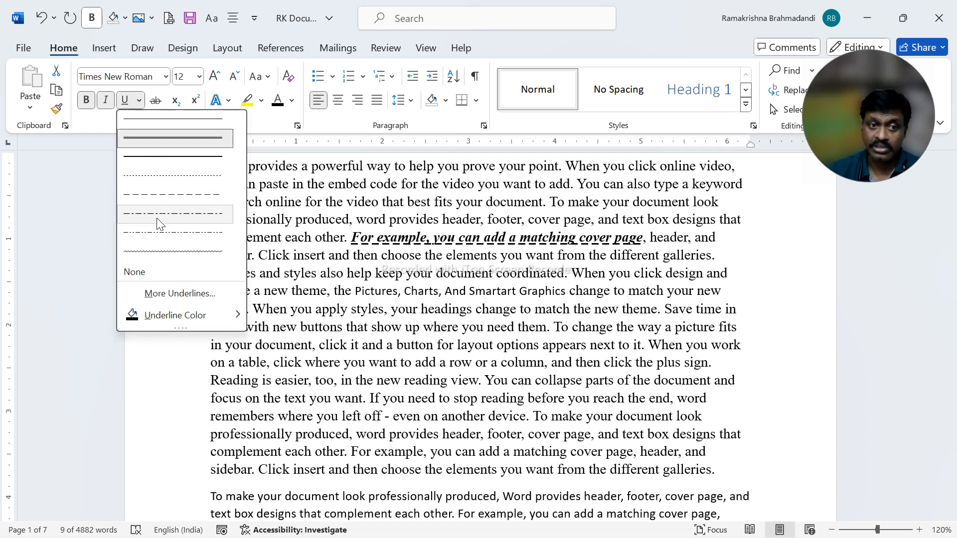
mouse_move(178, 314)
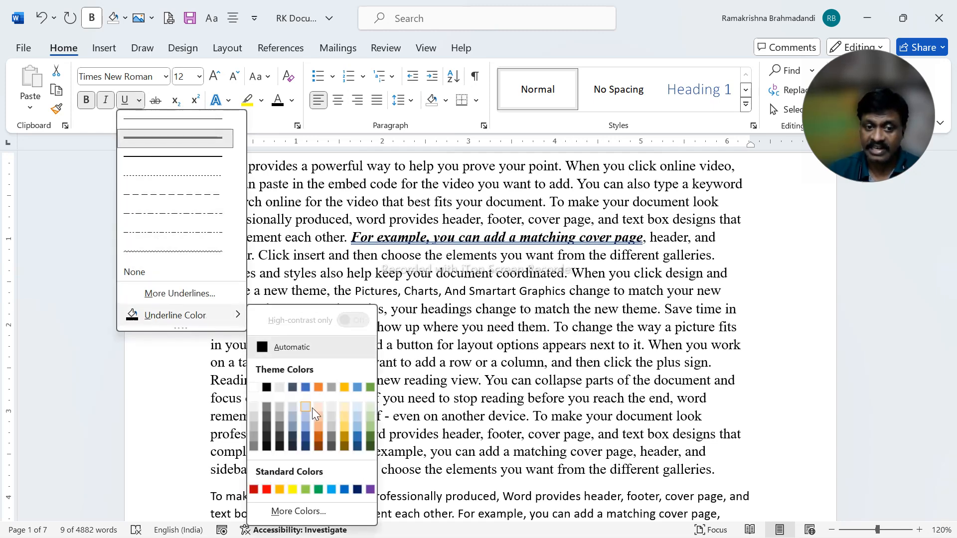
click(266, 489)
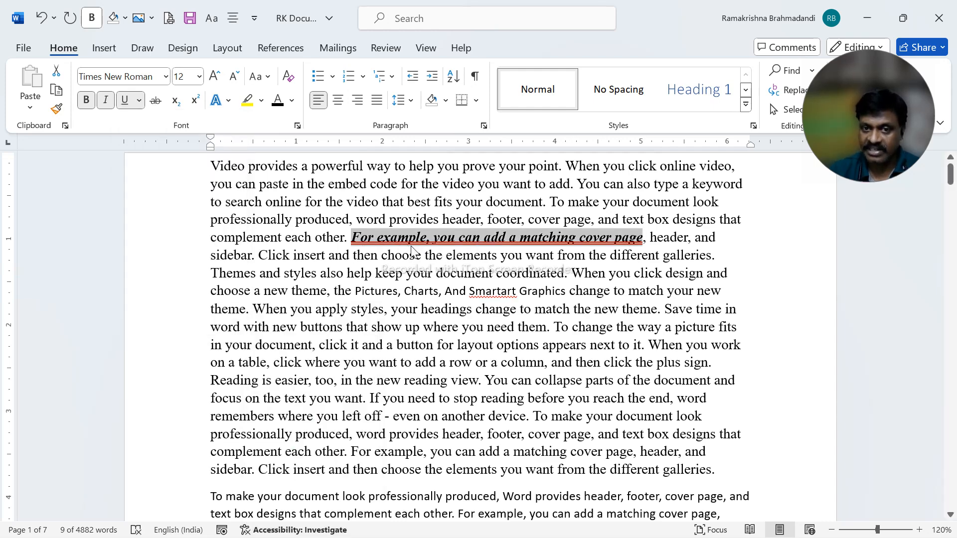
Set the font color of the phrase "For example, you can add a matching cover page" to green and deselect it
click(292, 100)
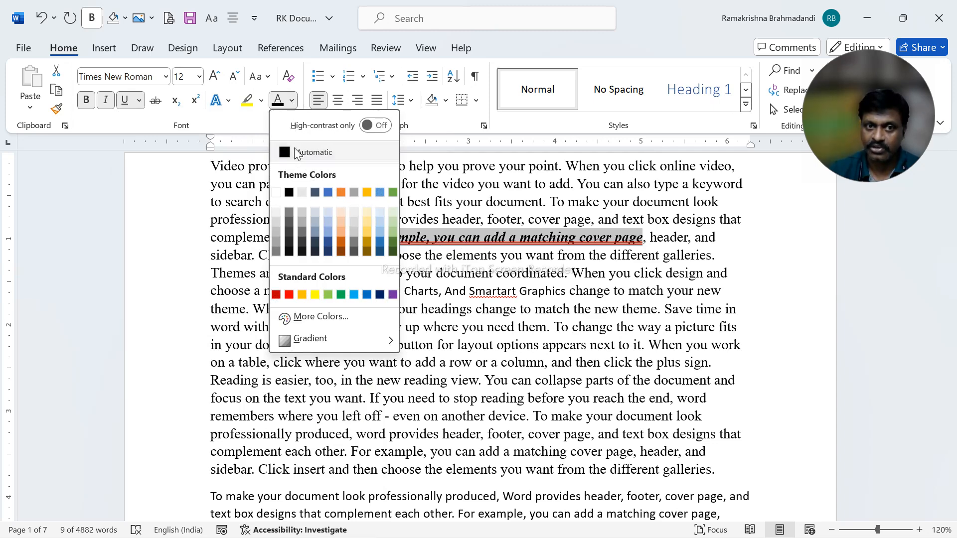
click(339, 294)
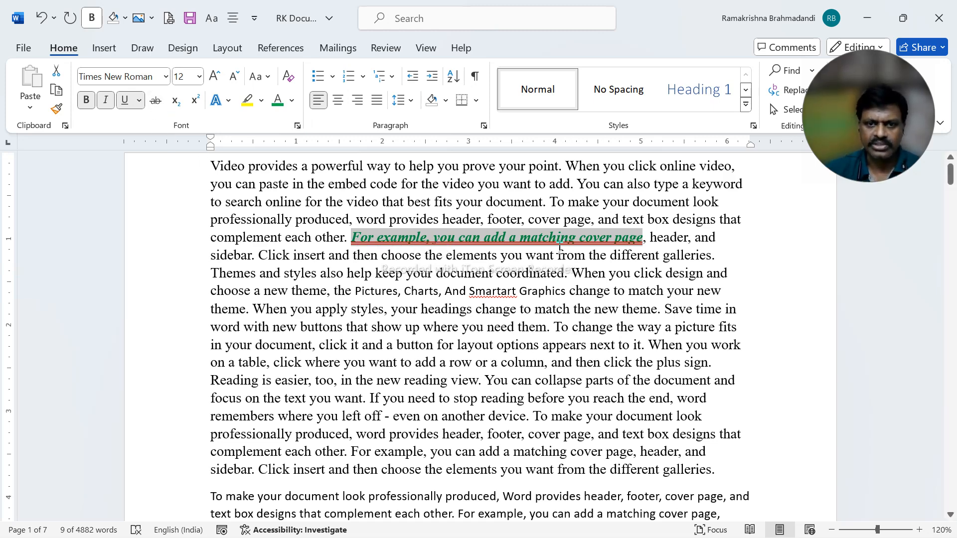
click(353, 310)
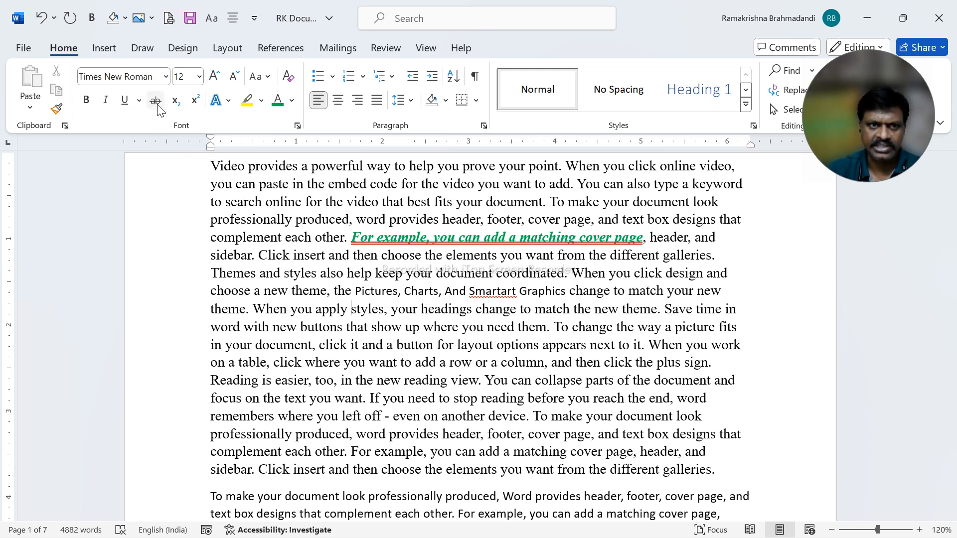
Apply strikethrough to the words "styles, your headings change" in the first paragraph and deselect them
drag(353, 310, 493, 312)
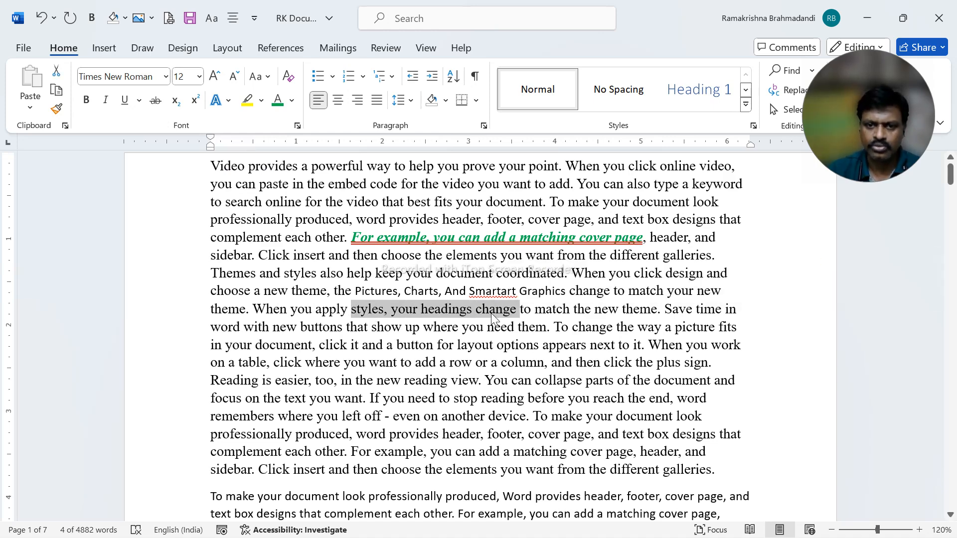
click(155, 101)
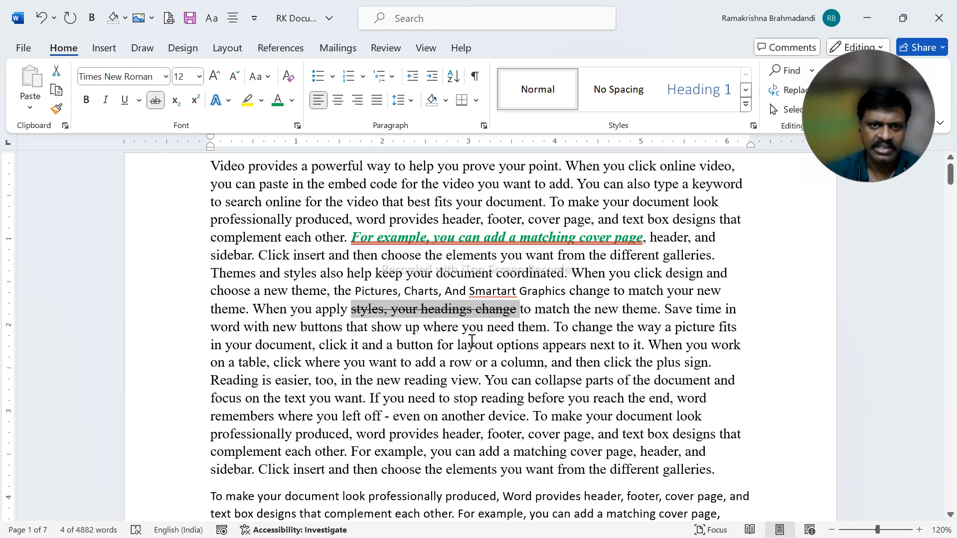
click(471, 362)
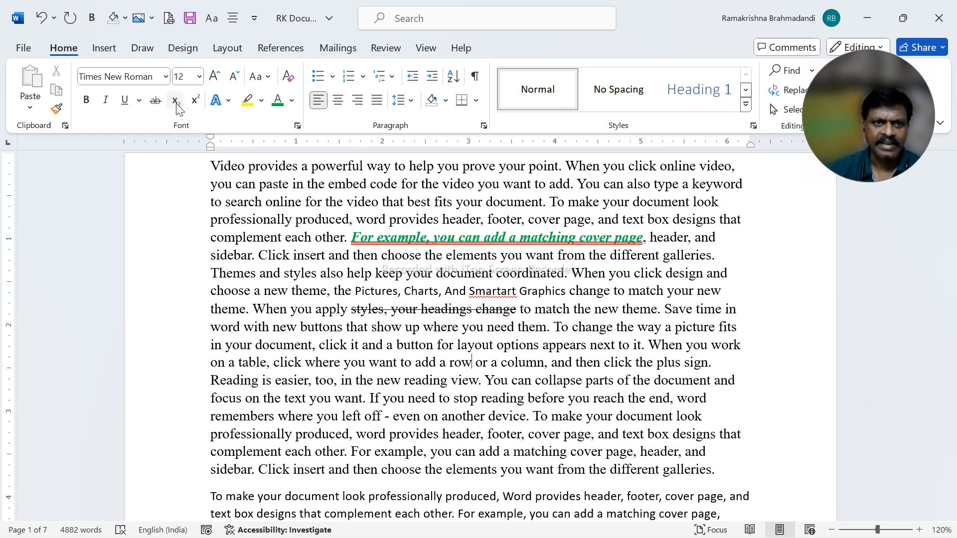
Add a new line below the first paragraph containing "252" and "H2O" separated by a tab
scroll(534, 383, down, 2)
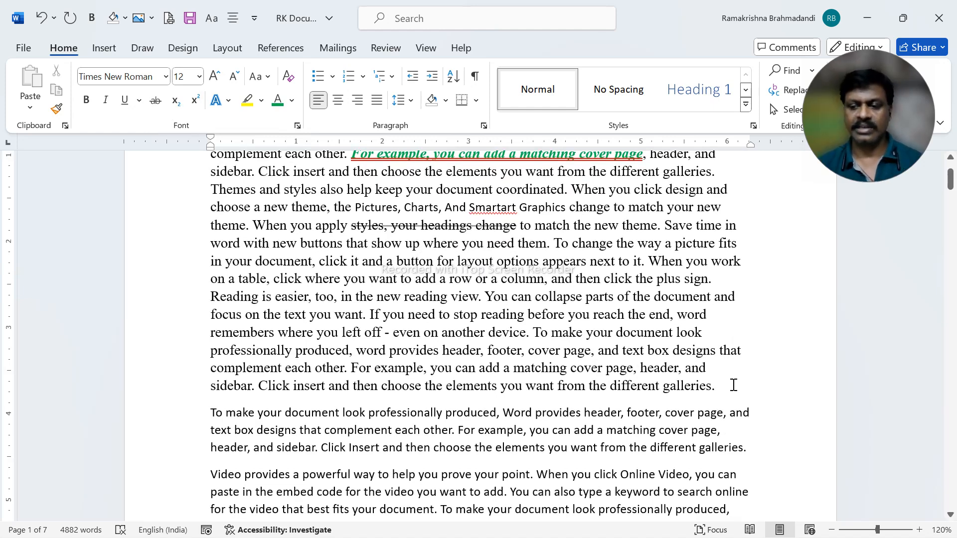
key(Return)
text(252)
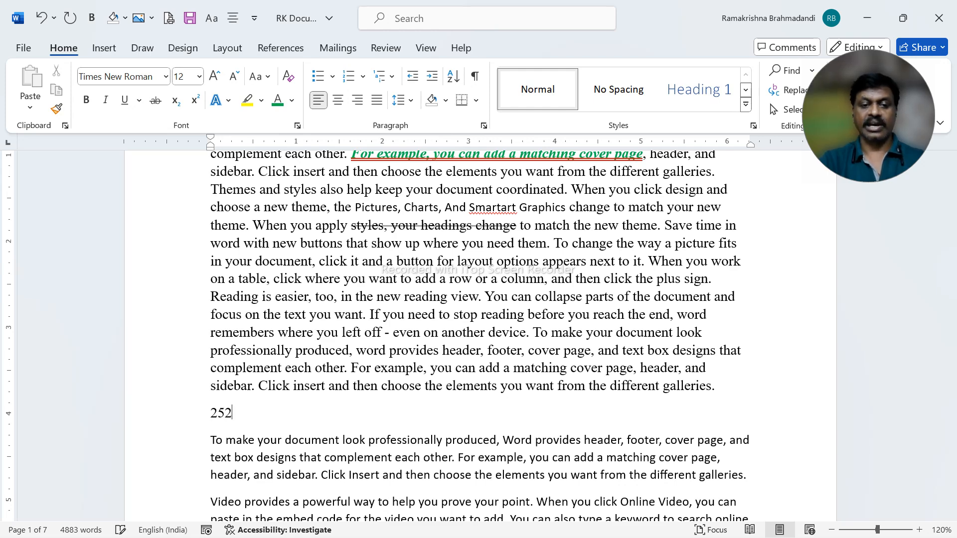
text(	h)
key(BackSpace)
text(H2O)
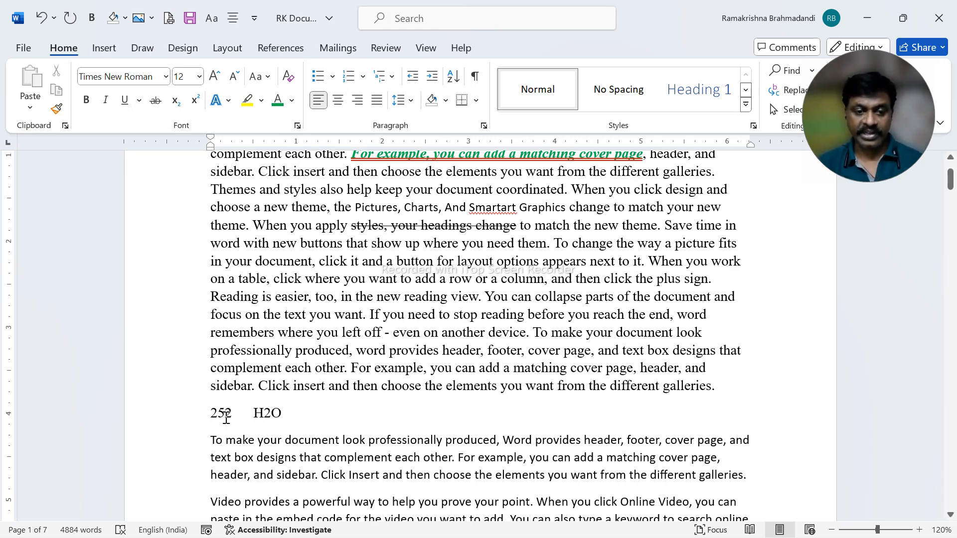
Format the last 2 of "252" as superscript and the 2 in "H2O" as subscript
drag(226, 416, 231, 416)
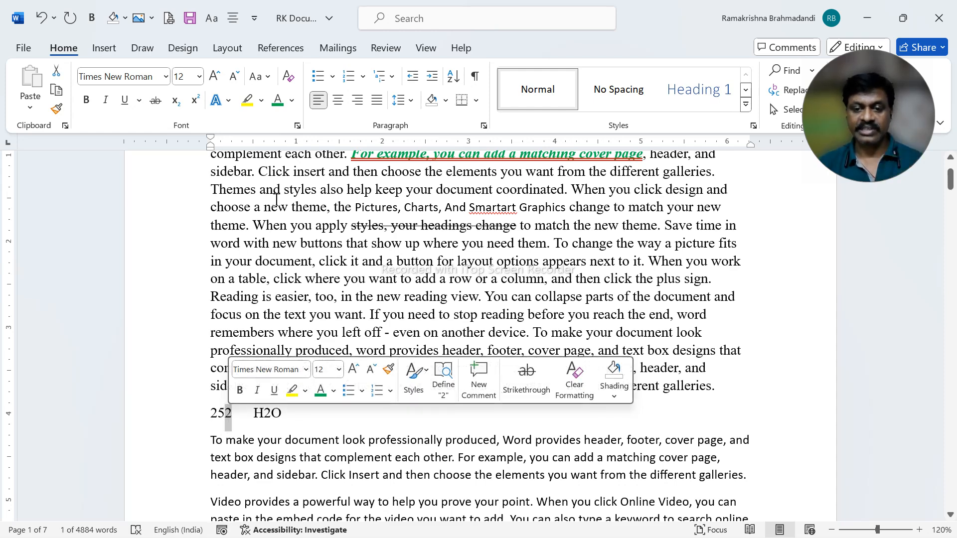
click(196, 107)
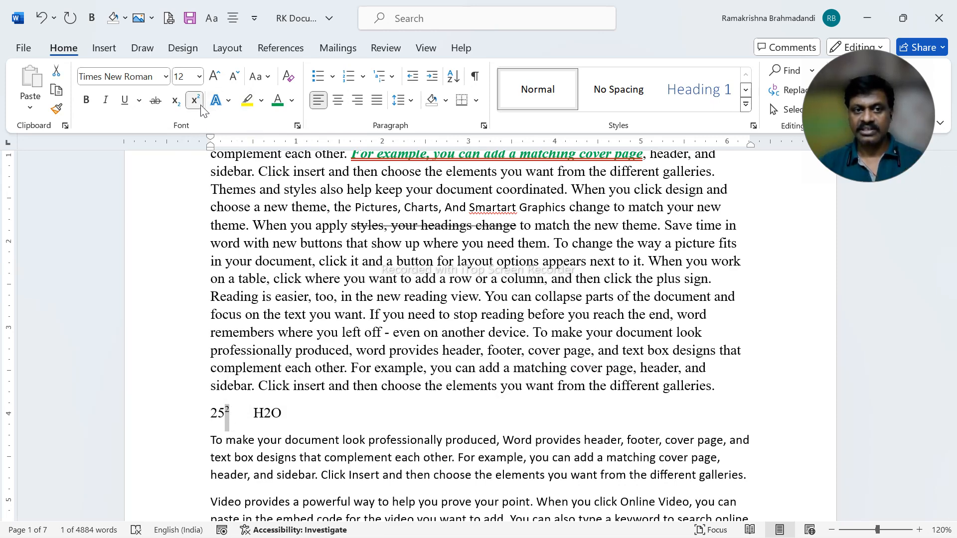
drag(271, 412, 263, 413)
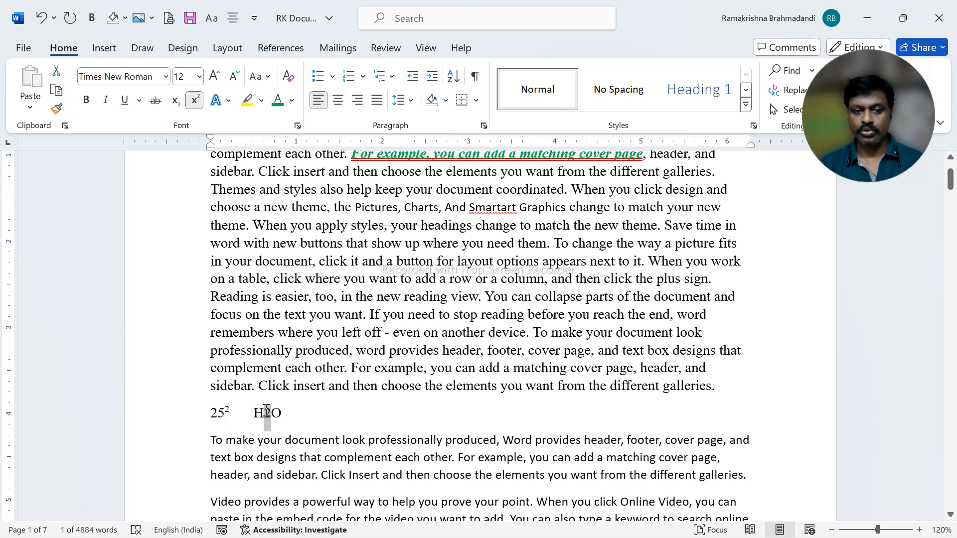
click(175, 100)
click(282, 419)
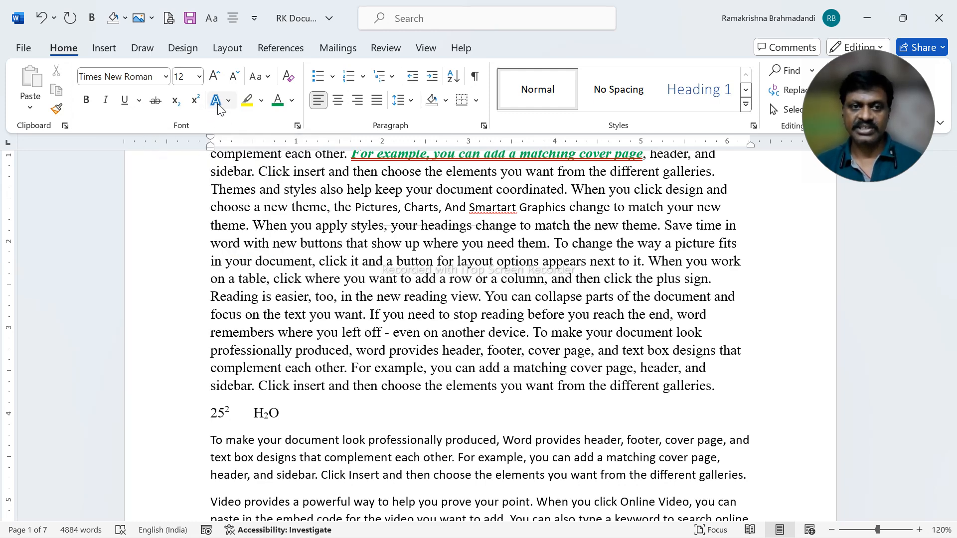
Insert a new line above the first paragraph at the start of the document with the title "Online video"
scroll(496, 389, up, 2)
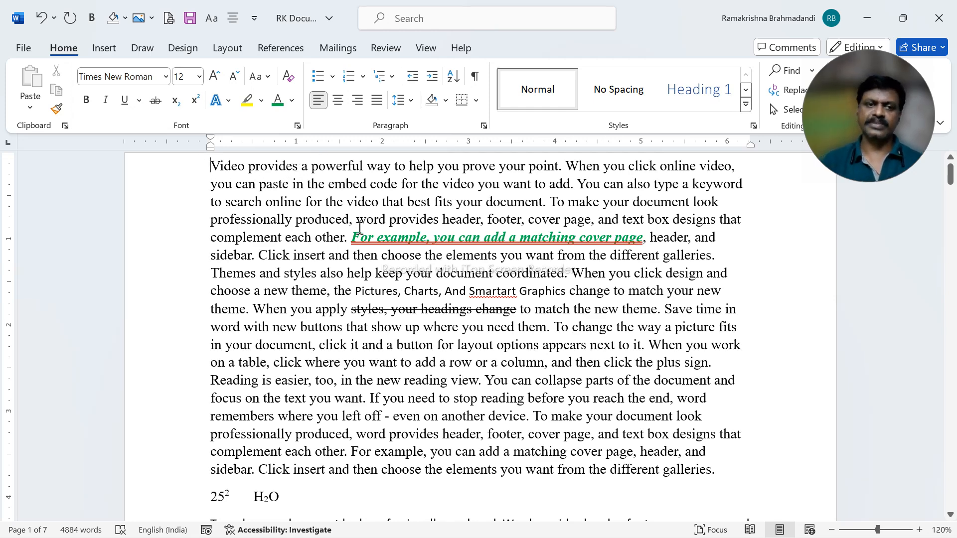
key(ctrl+Home)
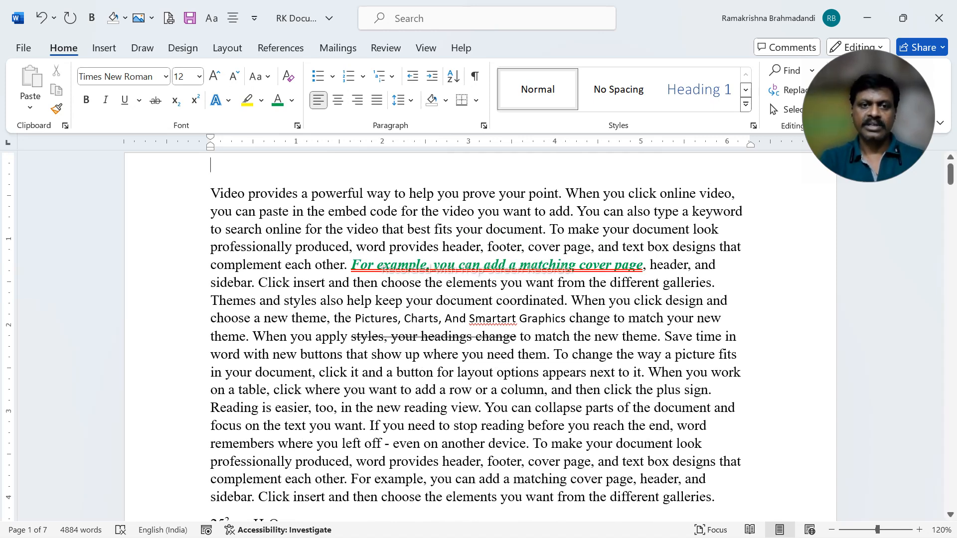
key(Return)
key(Up)
text(online video)
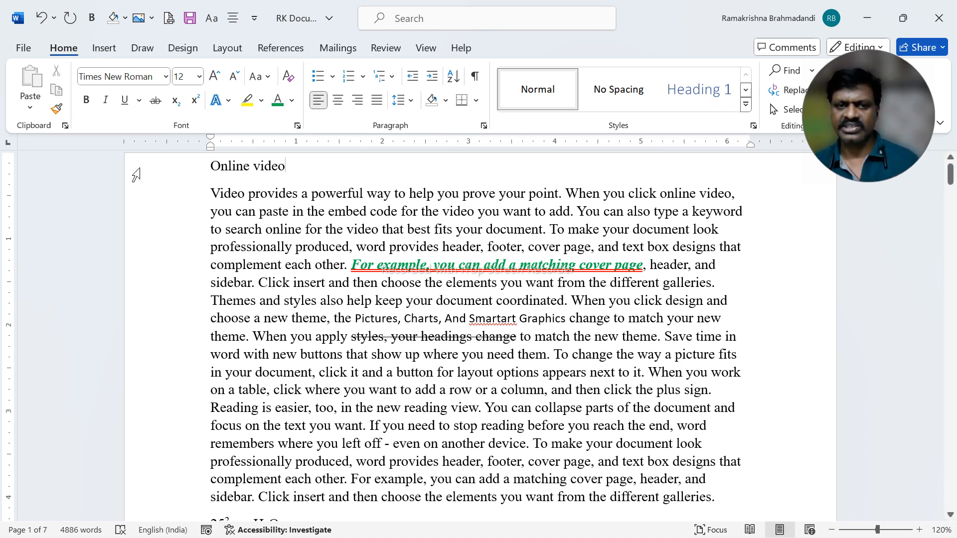
Try the orange fill and the blue gradient reflection text effects on the "Online video" title, and settle on the orange-outlined effect with shadow
drag(214, 167, 289, 165)
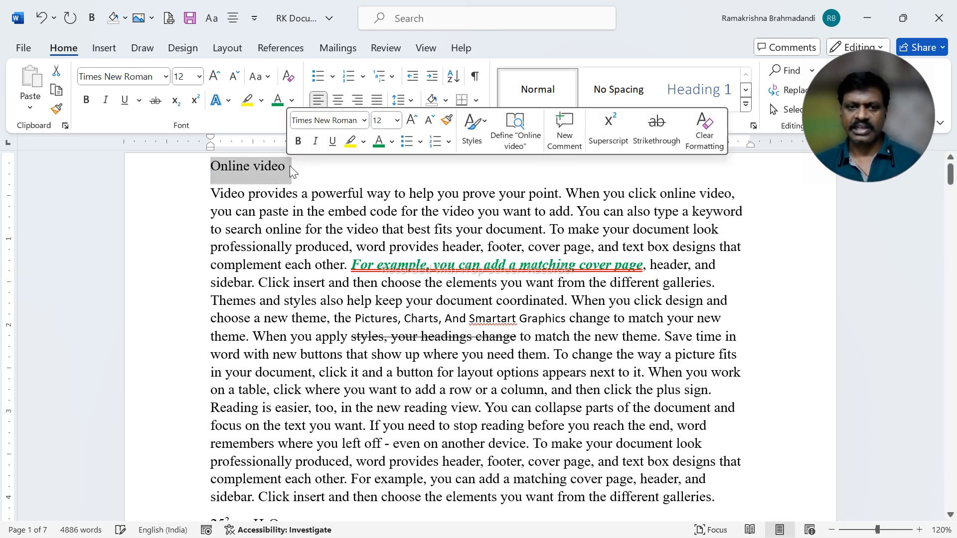
click(229, 102)
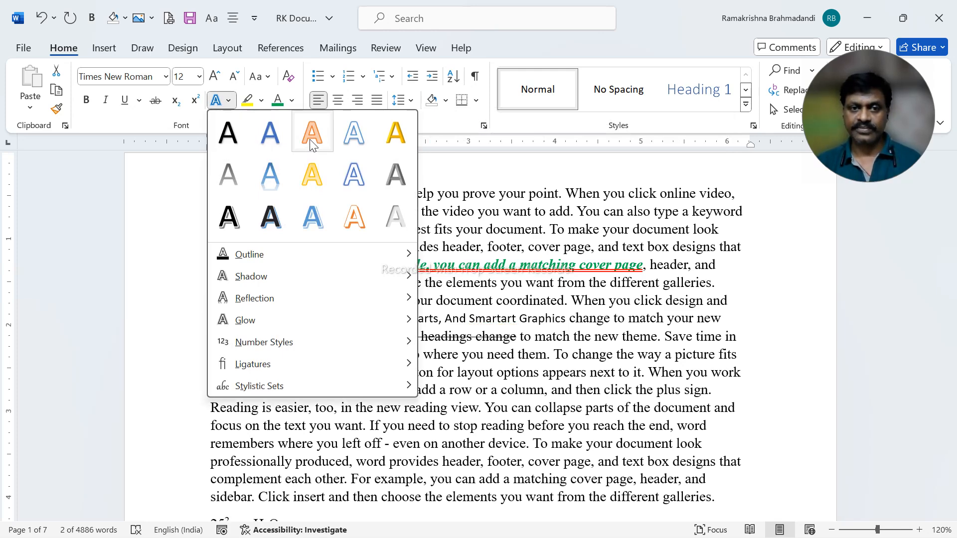
click(310, 144)
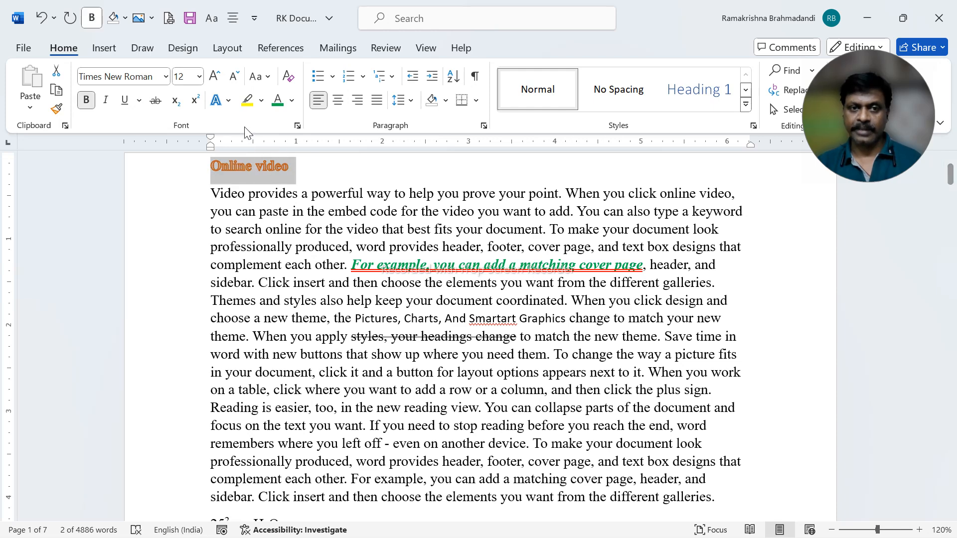
click(229, 102)
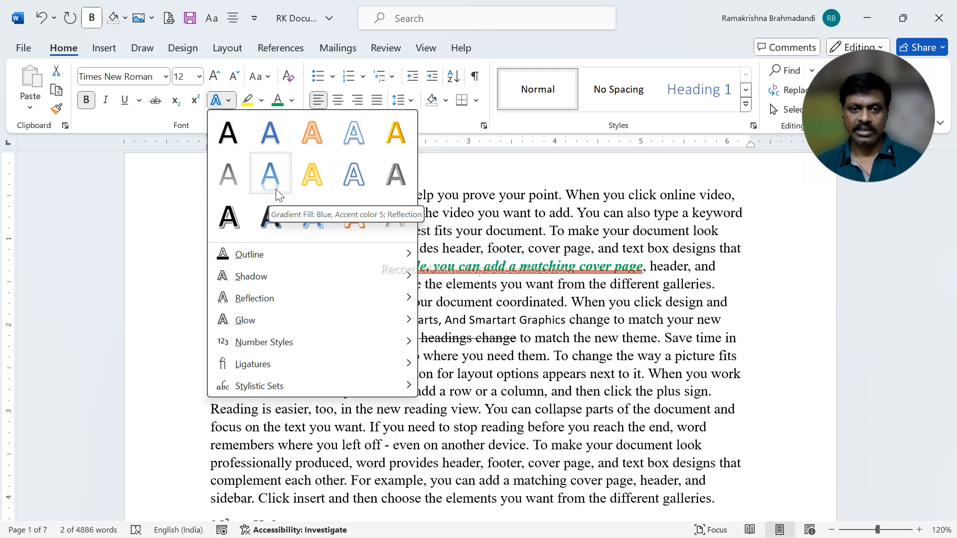
click(275, 183)
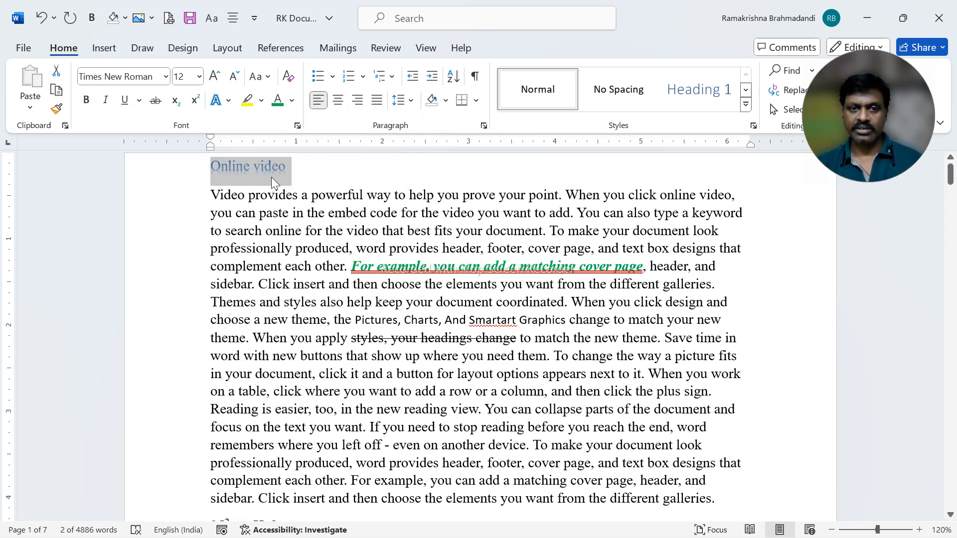
click(229, 101)
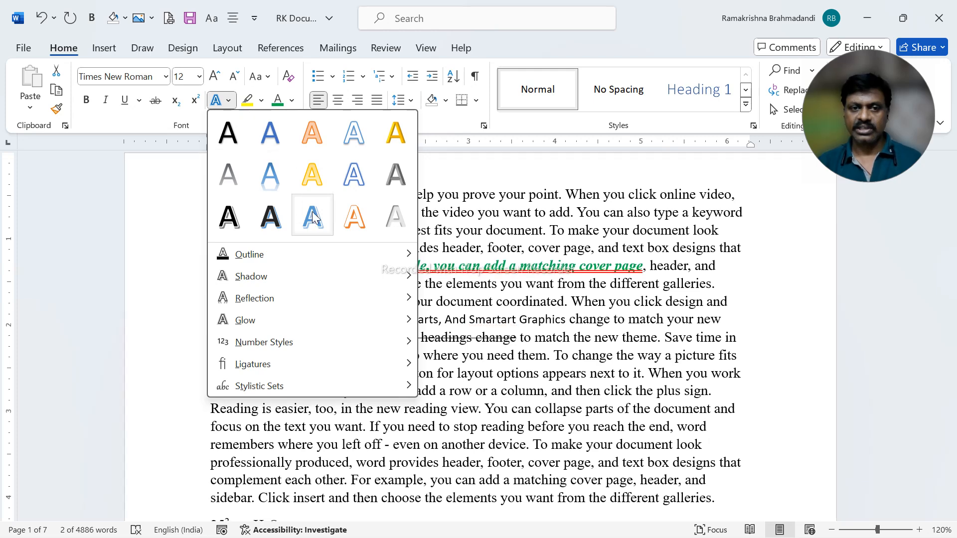
click(352, 221)
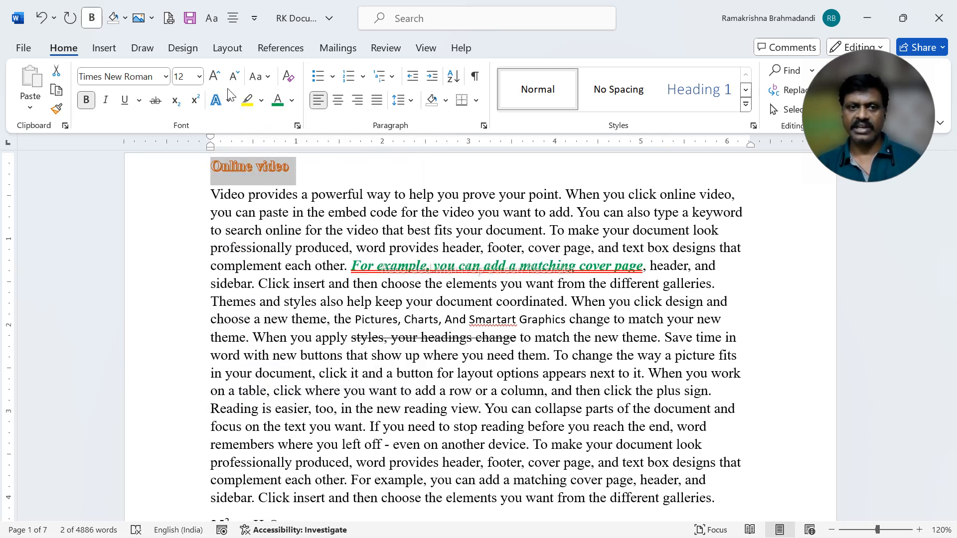
Increase the font size of the "Online video" title step by step to 26
click(214, 77)
click(214, 78)
click(215, 77)
click(214, 77)
click(215, 77)
click(214, 77)
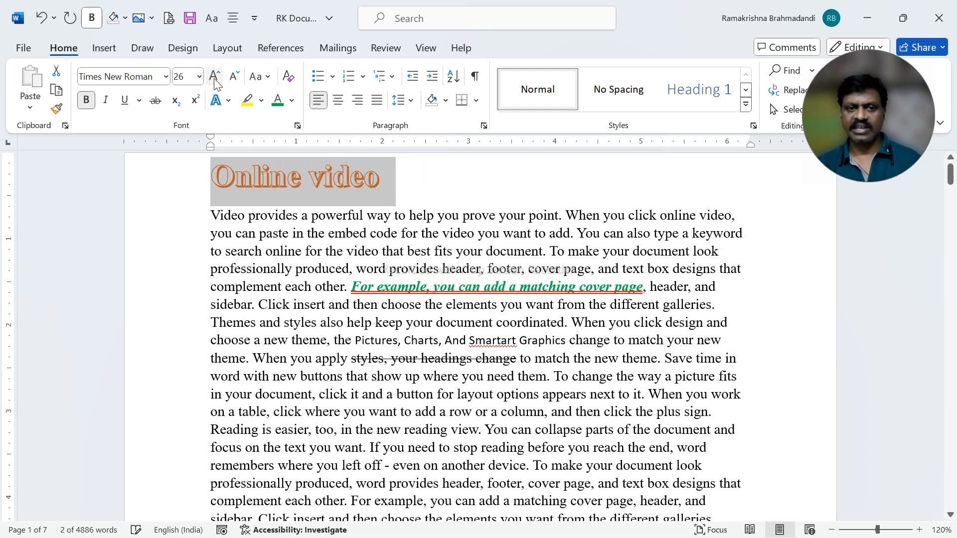
Enlarge the "Online video" title stepwise to 72, reduce it stepwise to 36, and center it
click(214, 77)
click(215, 77)
click(214, 78)
click(214, 77)
click(214, 77)
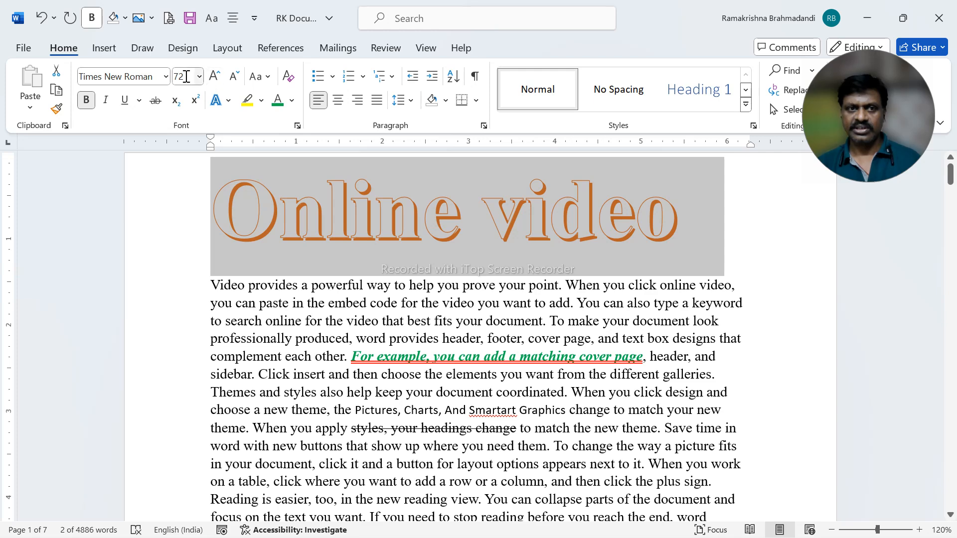
click(235, 80)
click(234, 80)
click(234, 80)
click(235, 79)
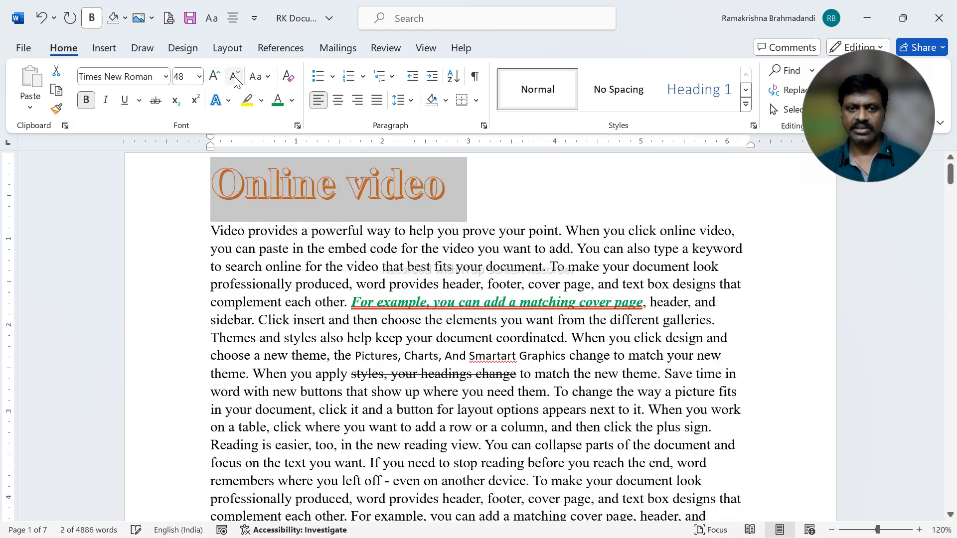
click(343, 105)
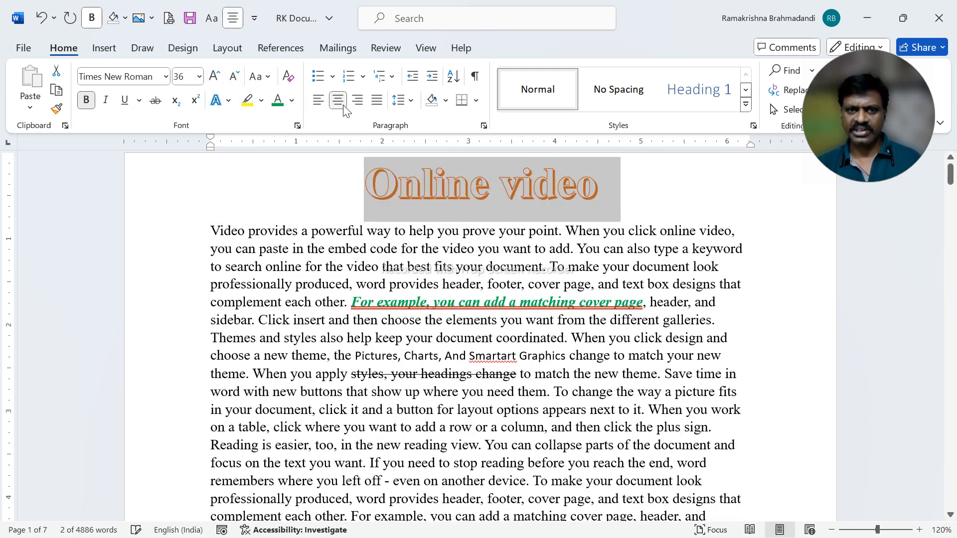
Apply the black-filled text effect with a blue shadow to the "Online video" title
click(228, 101)
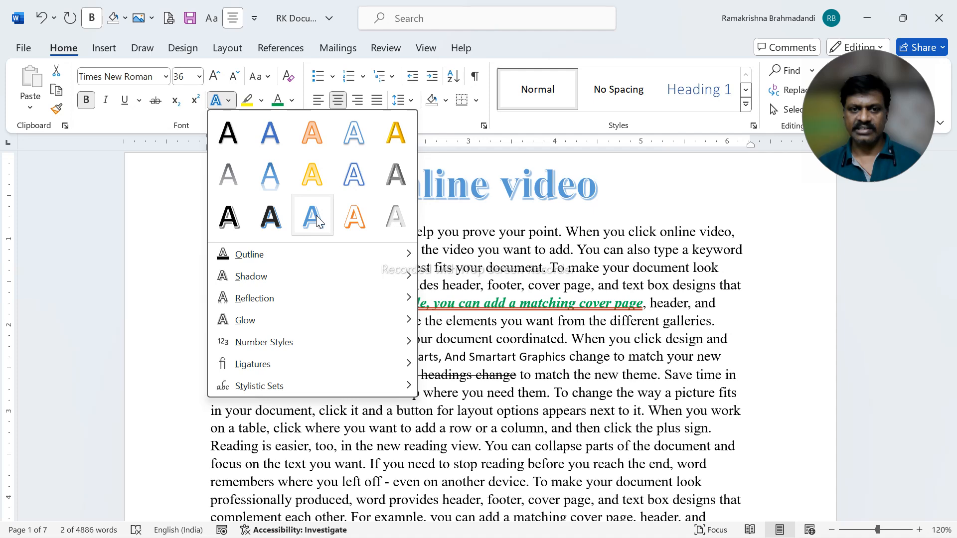
click(270, 215)
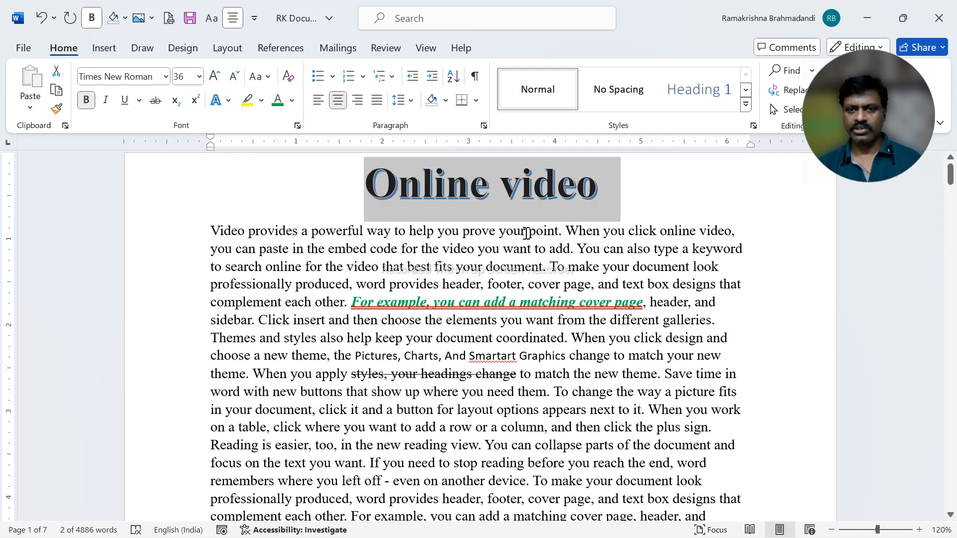
click(512, 250)
Give the "Online video" title the middle shadow preset in the last row of the Outer group
drag(367, 182, 597, 183)
click(228, 101)
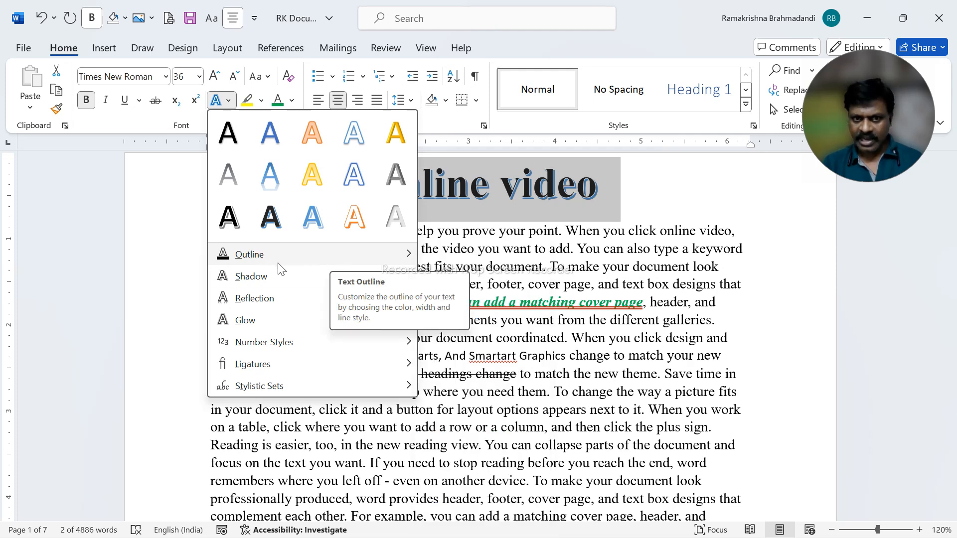
mouse_move(250, 255)
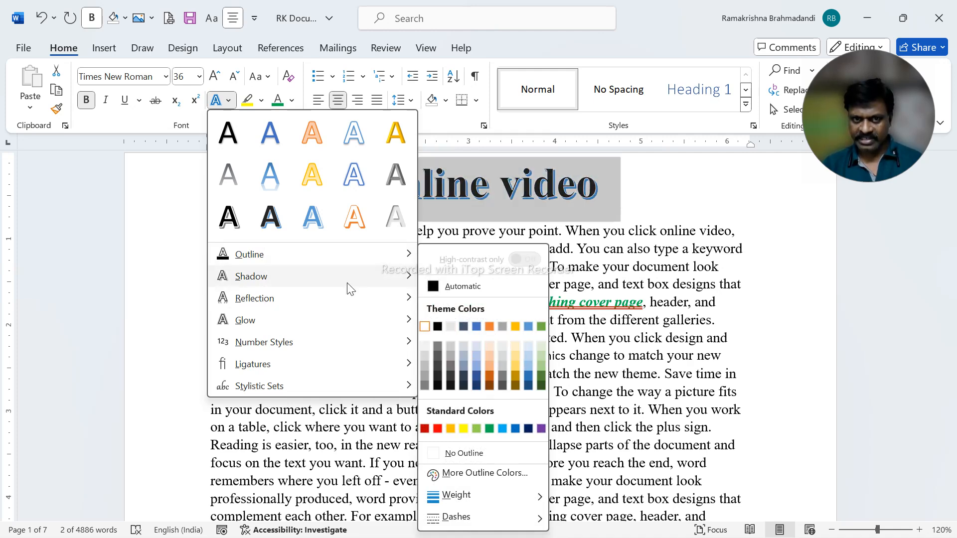
mouse_move(358, 283)
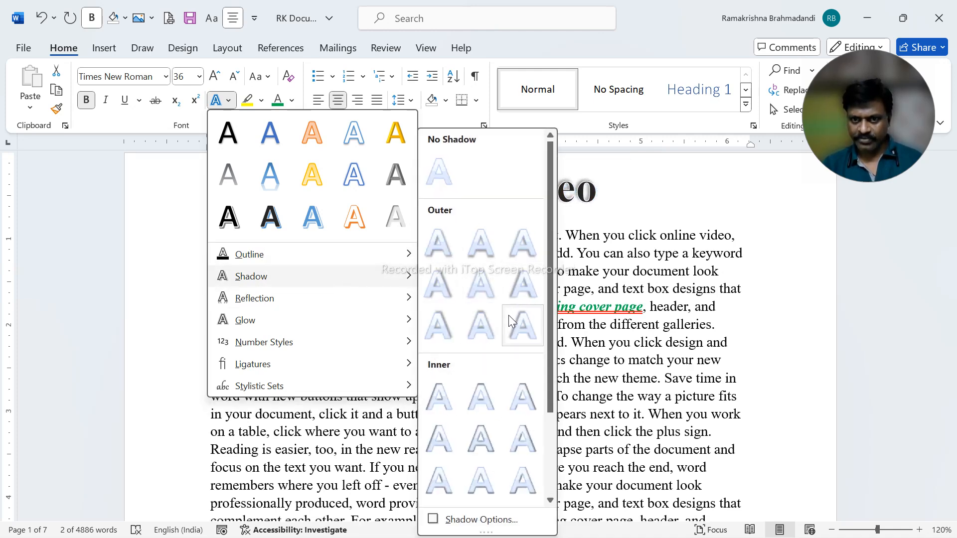
click(490, 324)
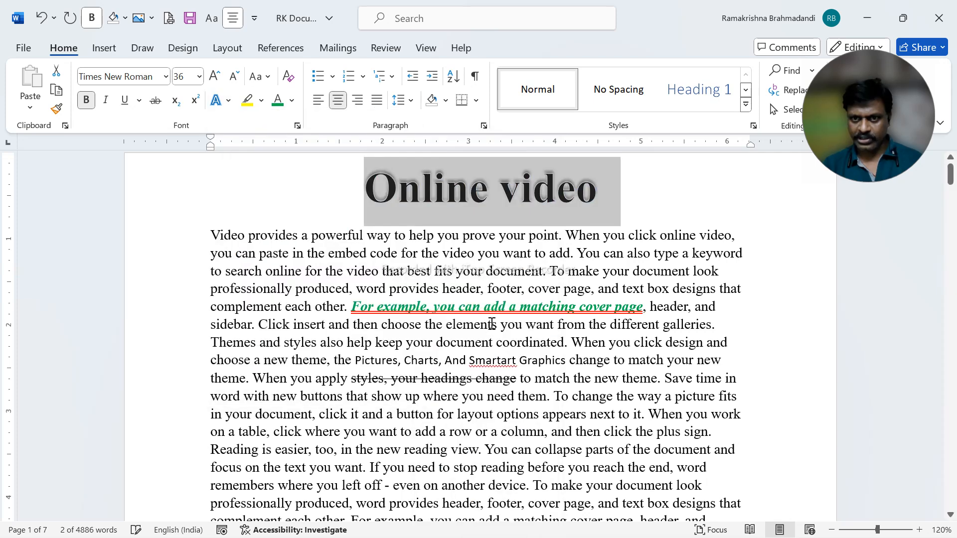
Add the first reflection variation and the 5 point orange glow to the "Online video" title
click(217, 100)
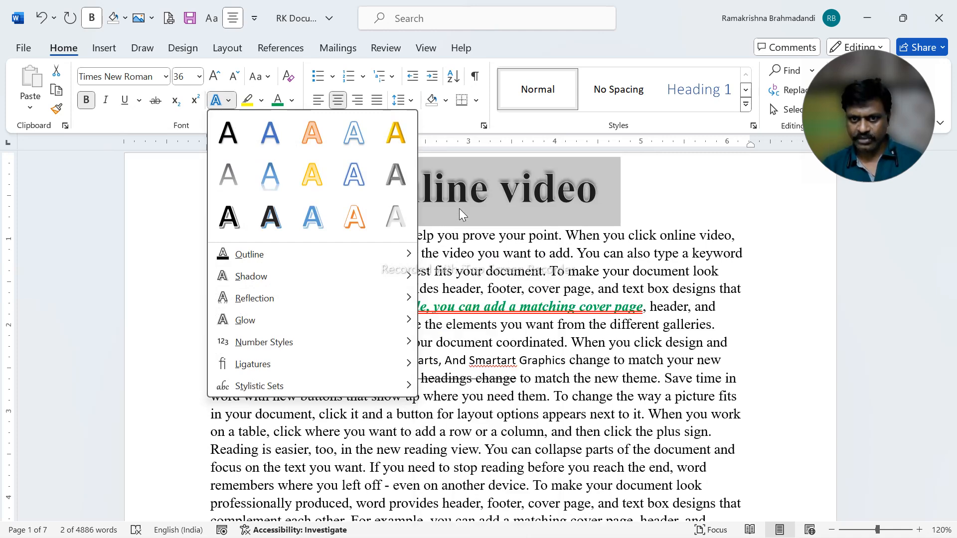
mouse_move(391, 297)
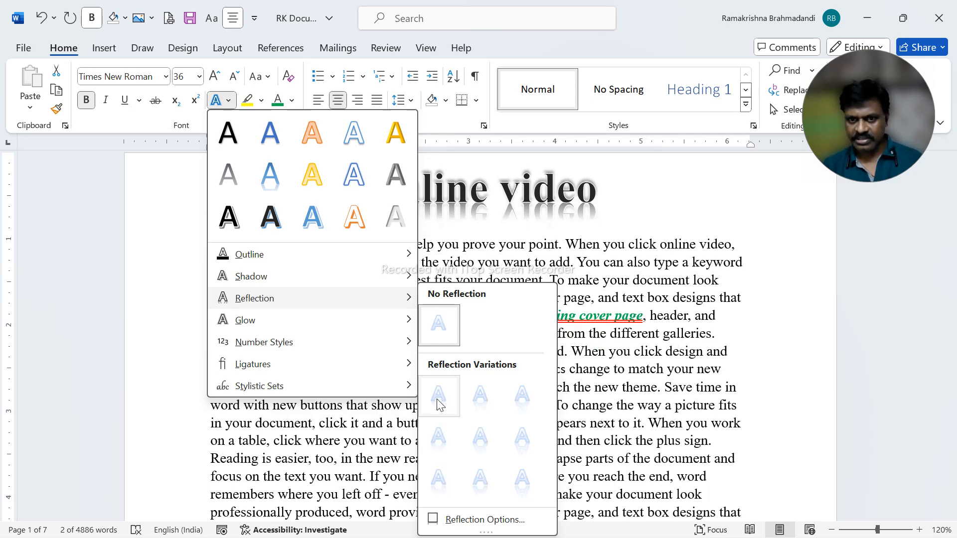
click(437, 396)
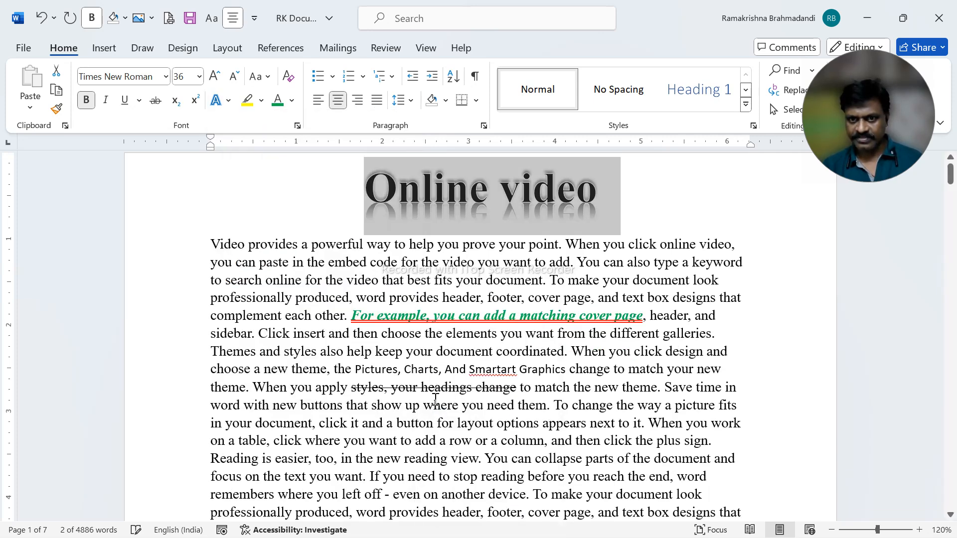
click(220, 101)
mouse_move(254, 323)
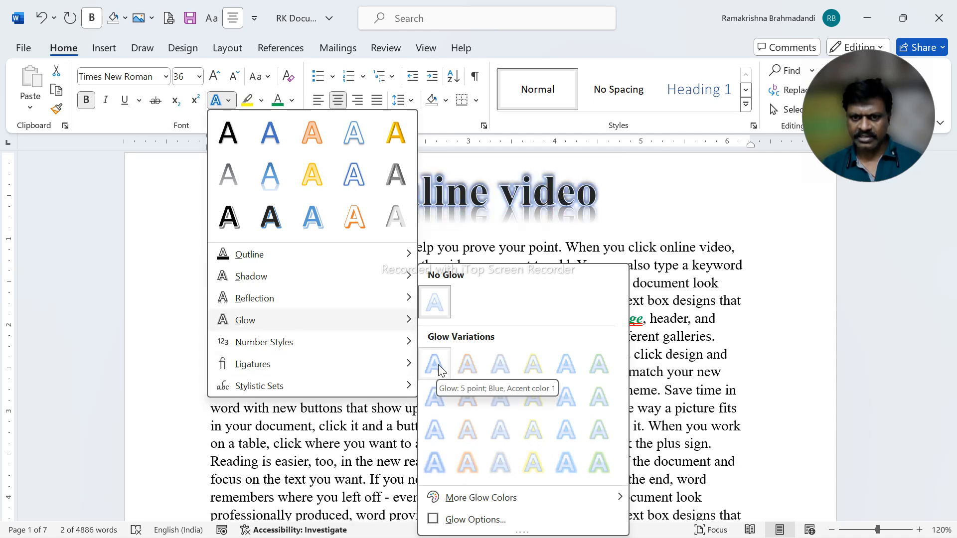
click(469, 363)
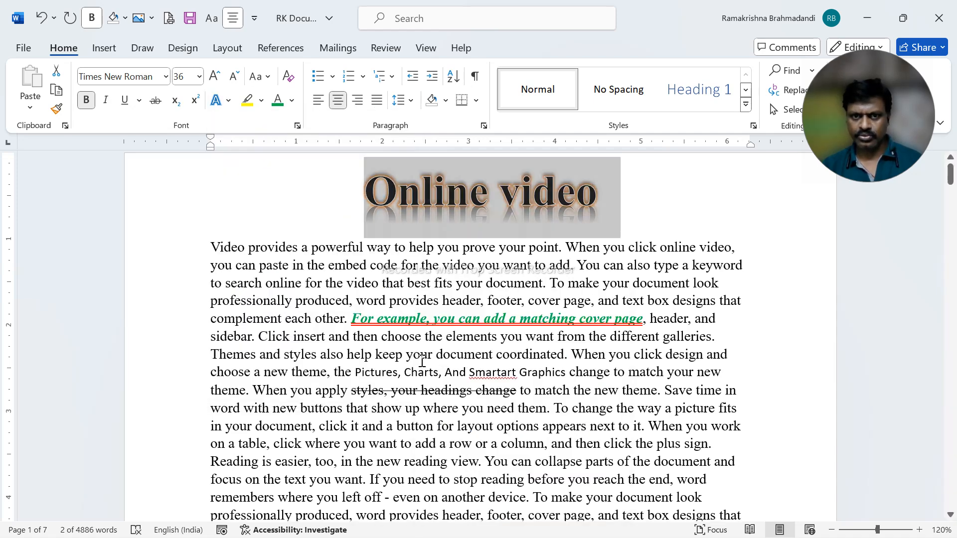
click(421, 357)
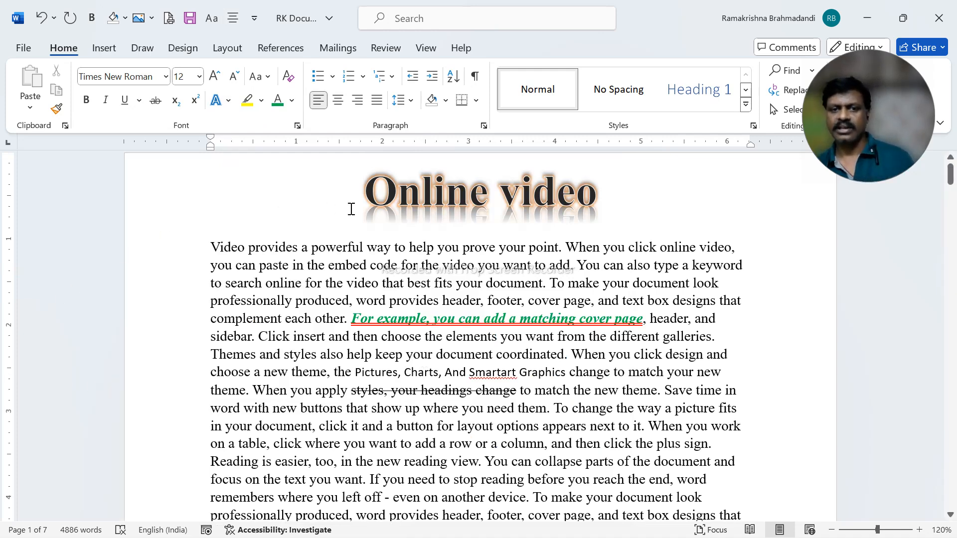
click(153, 192)
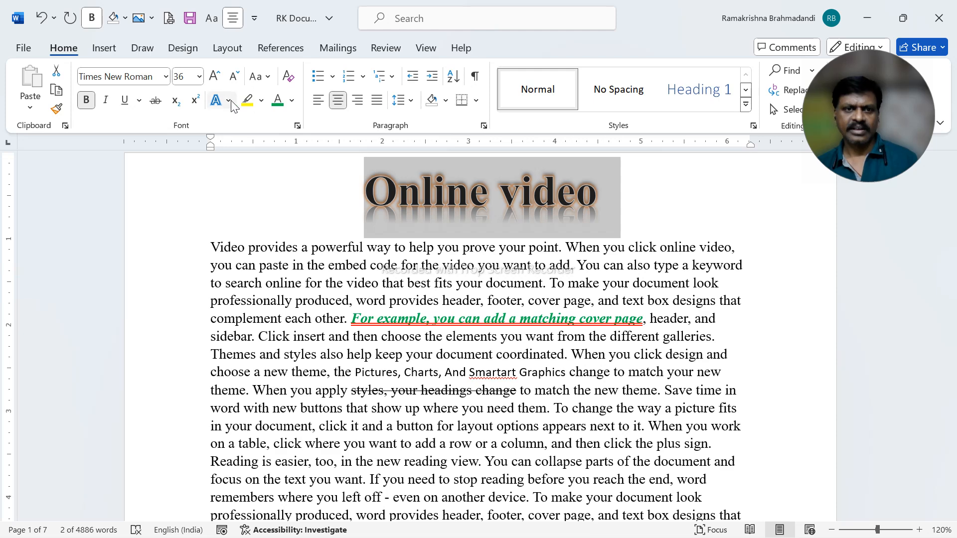
click(222, 100)
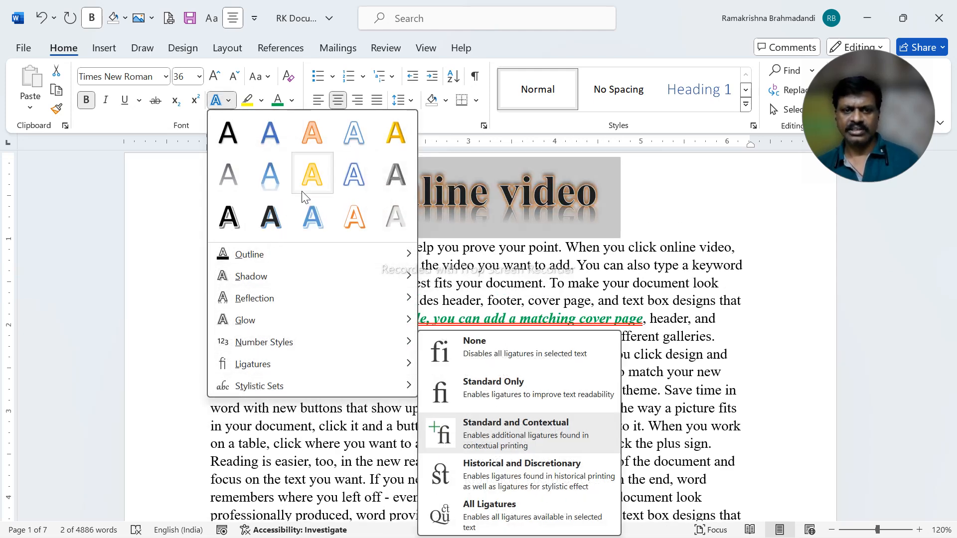
click(551, 38)
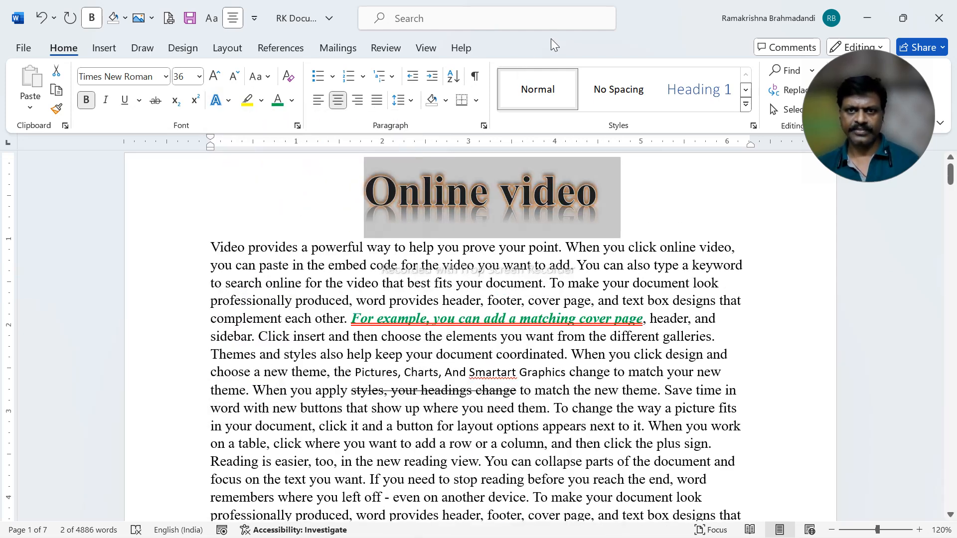
click(317, 390)
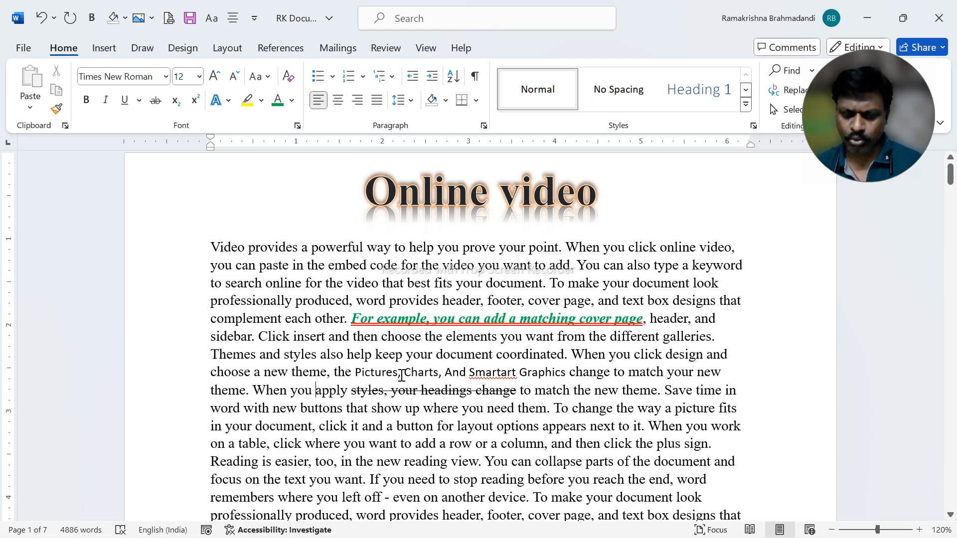
Highlight "If you need to stop reading before you reach the end" in the first paragraph in pink
scroll(401, 375, down, 3)
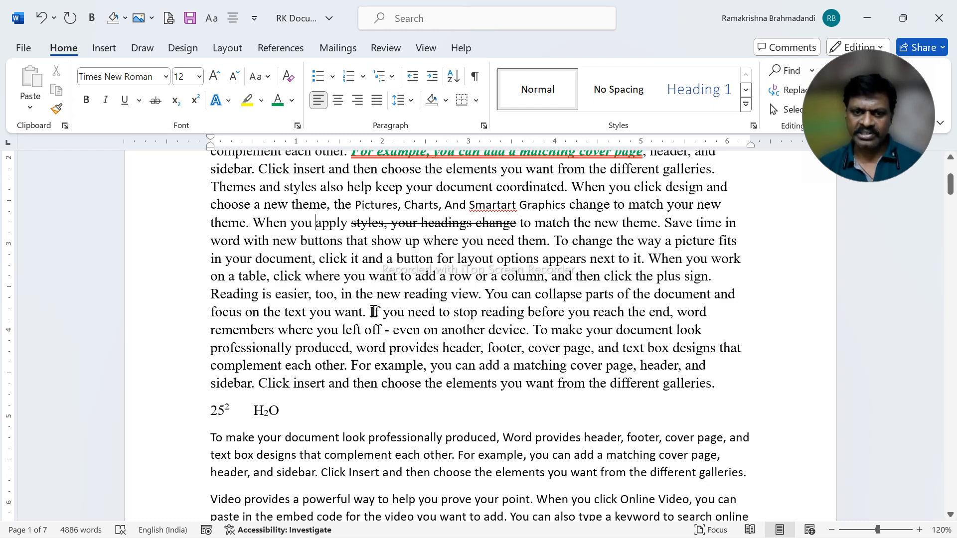
drag(371, 312, 660, 318)
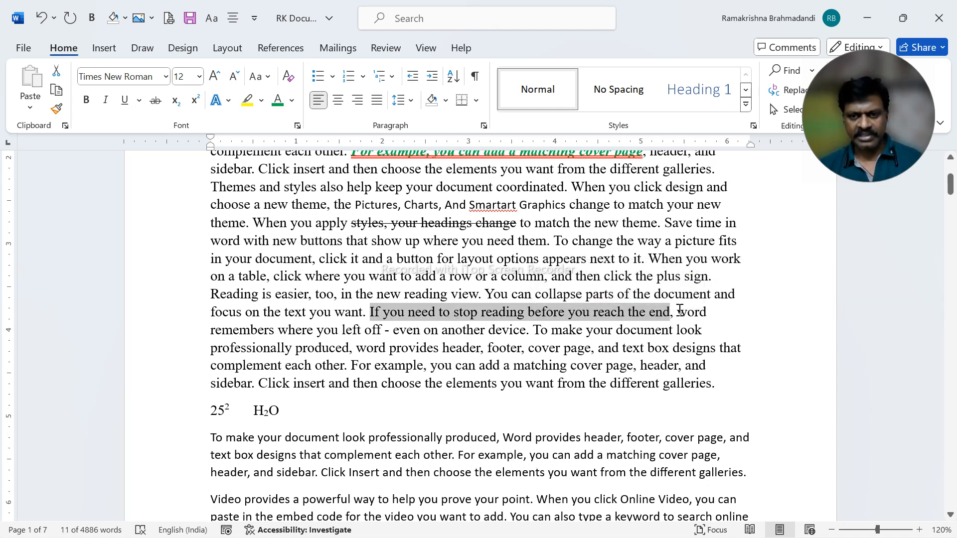
click(261, 100)
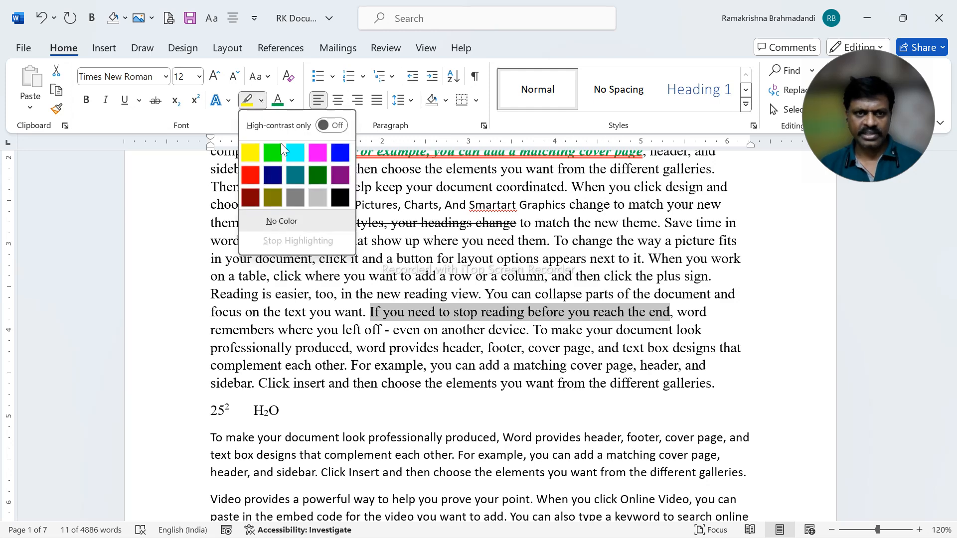
click(316, 150)
click(358, 256)
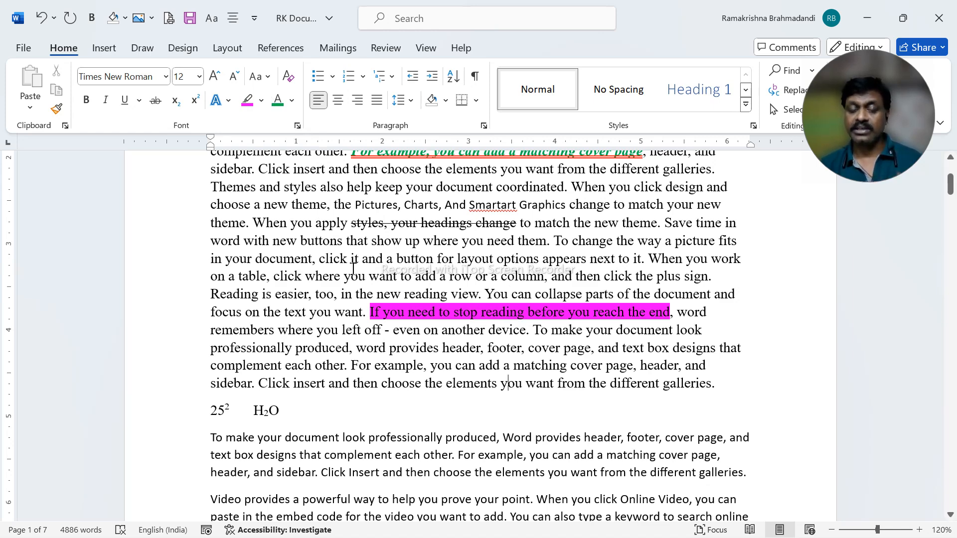
click(393, 259)
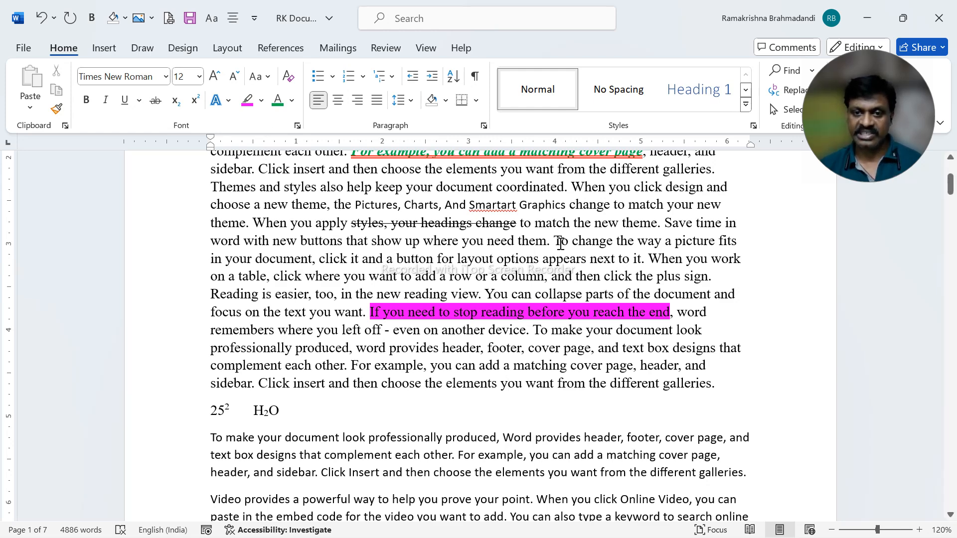
Highlight several passages of the two paragraphs below H2O in bright green, starting with "To make your document look professionally produced", and turn the highlighter off
click(262, 100)
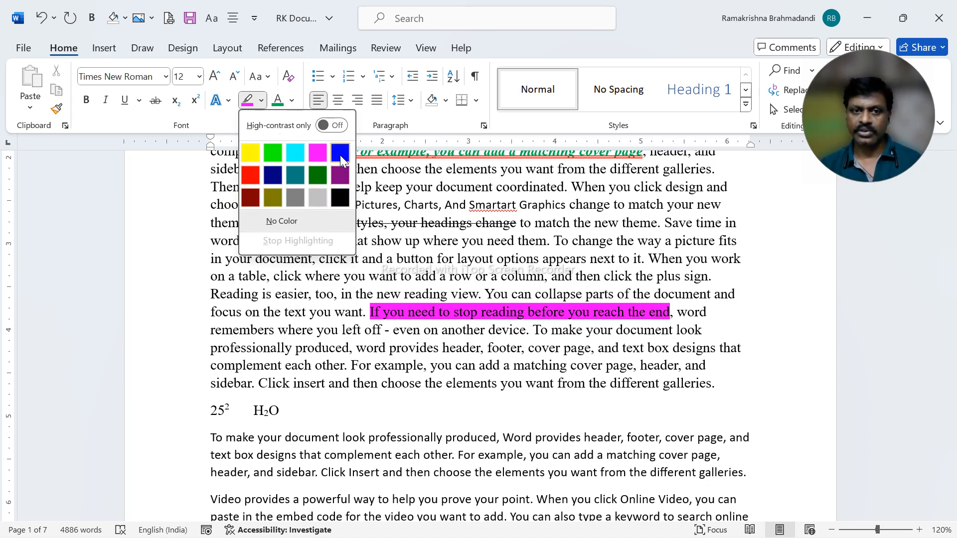
click(276, 151)
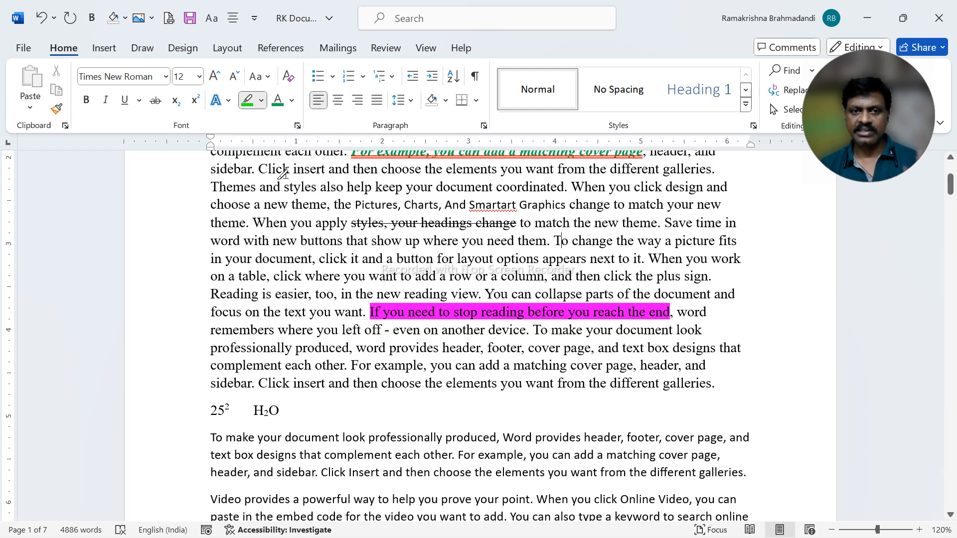
scroll(431, 406, down, 2)
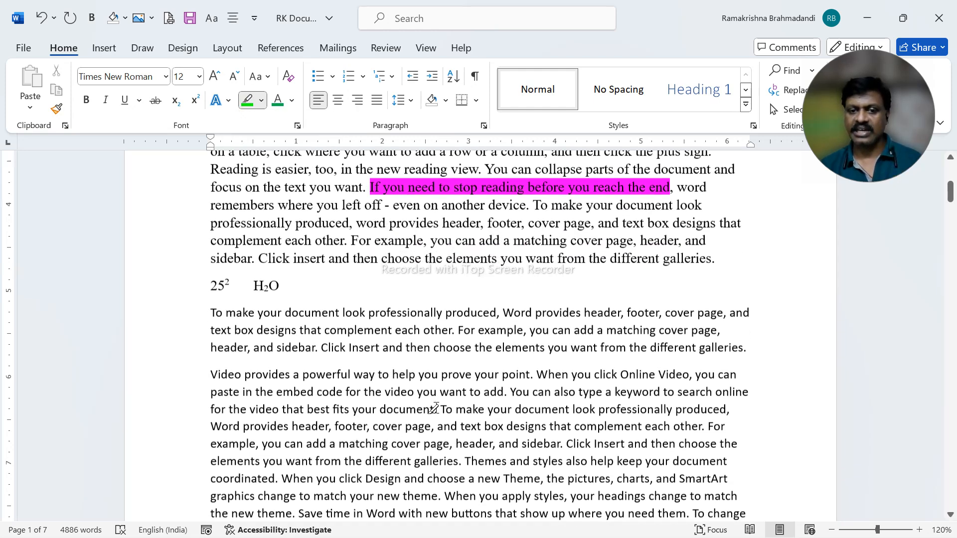
drag(384, 299, 497, 308)
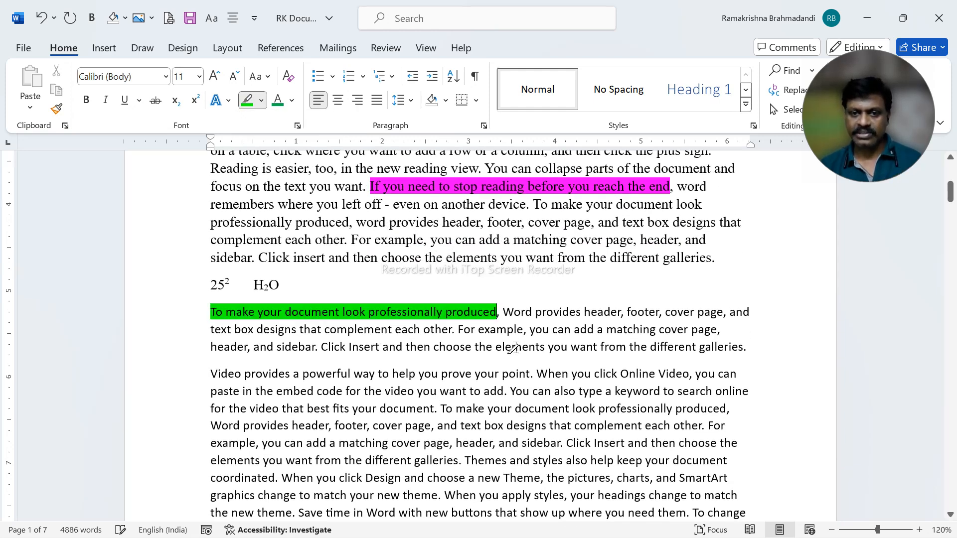
drag(417, 393, 551, 393)
drag(393, 445, 529, 461)
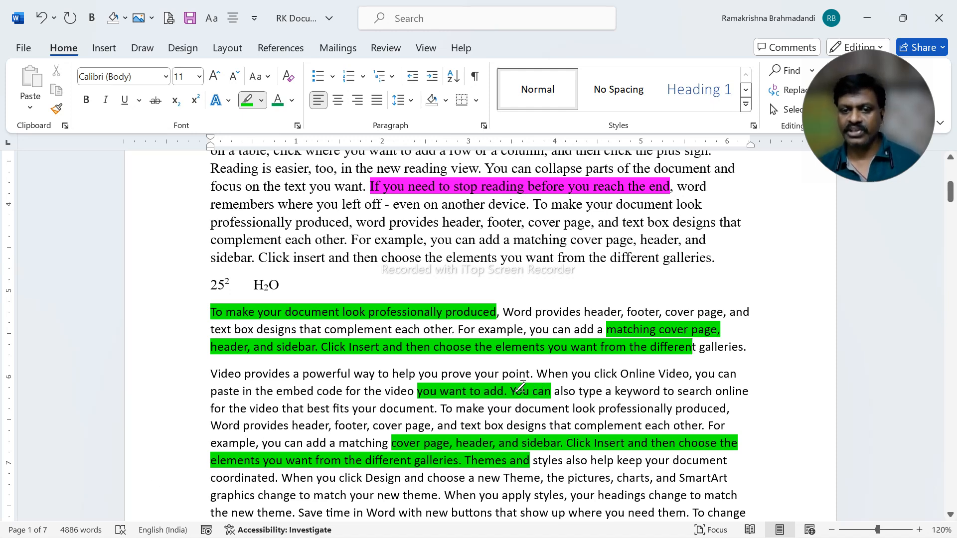
click(248, 103)
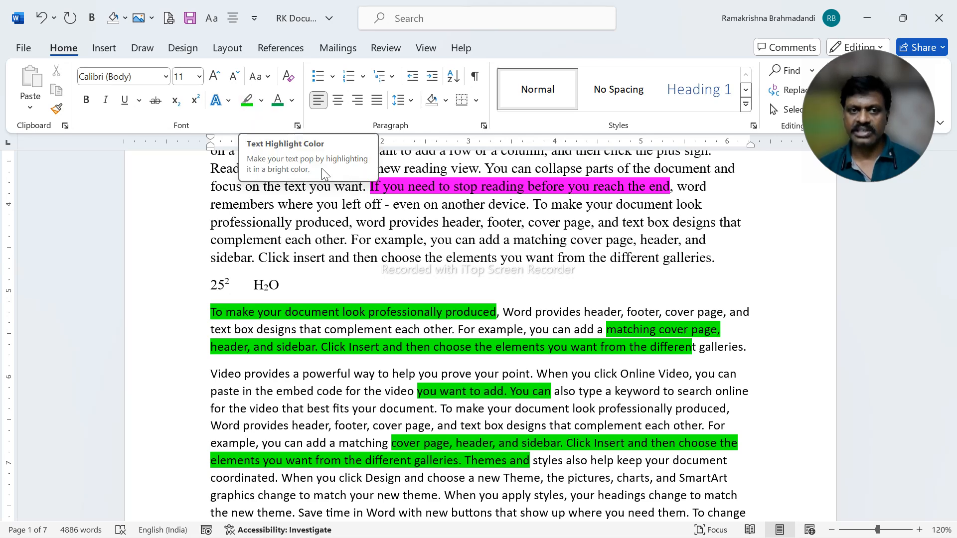
Remove the green highlight from "you want to add. You can" by setting the text's highlight to No Color
scroll(483, 328, down, 2)
scroll(478, 326, down, 2)
scroll(478, 329, up, 4)
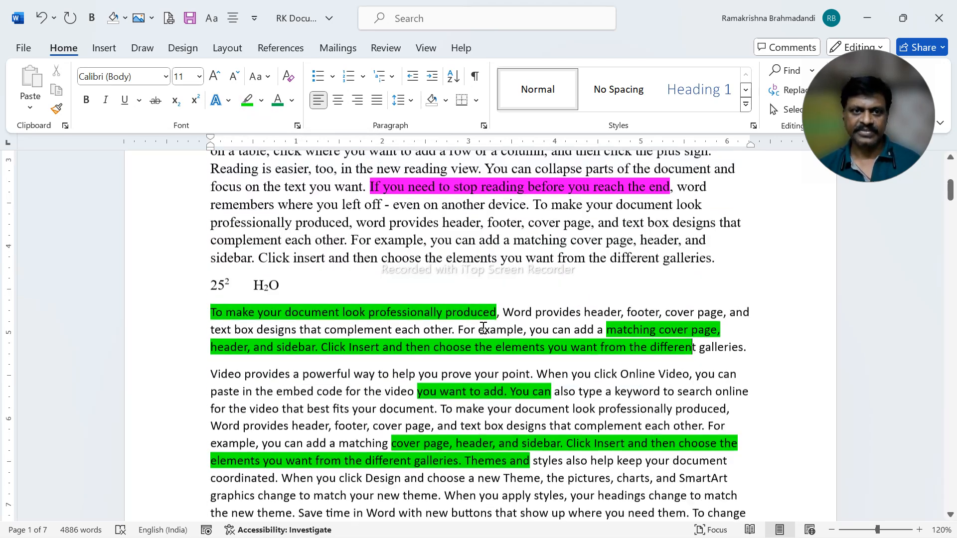
scroll(533, 351, down, 1)
scroll(535, 353, down, 1)
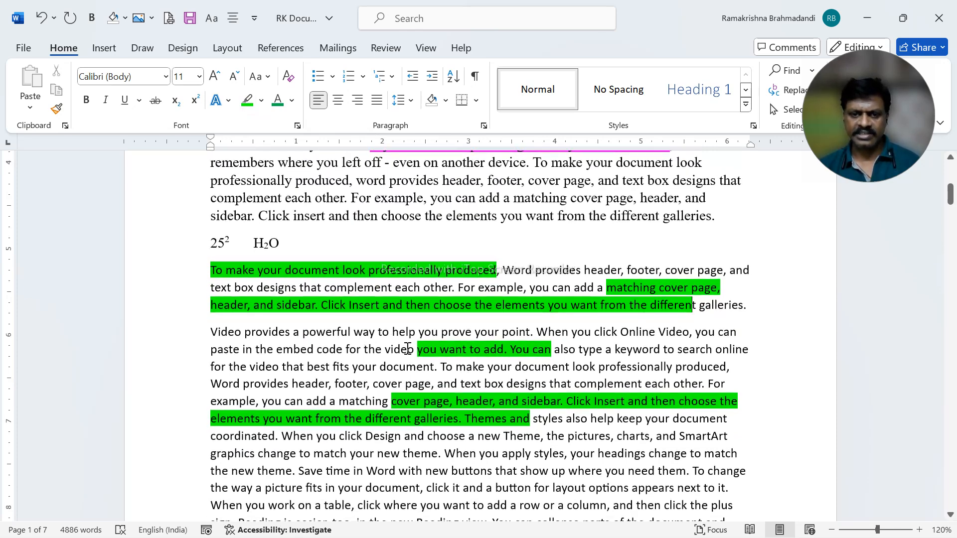
drag(414, 350, 553, 350)
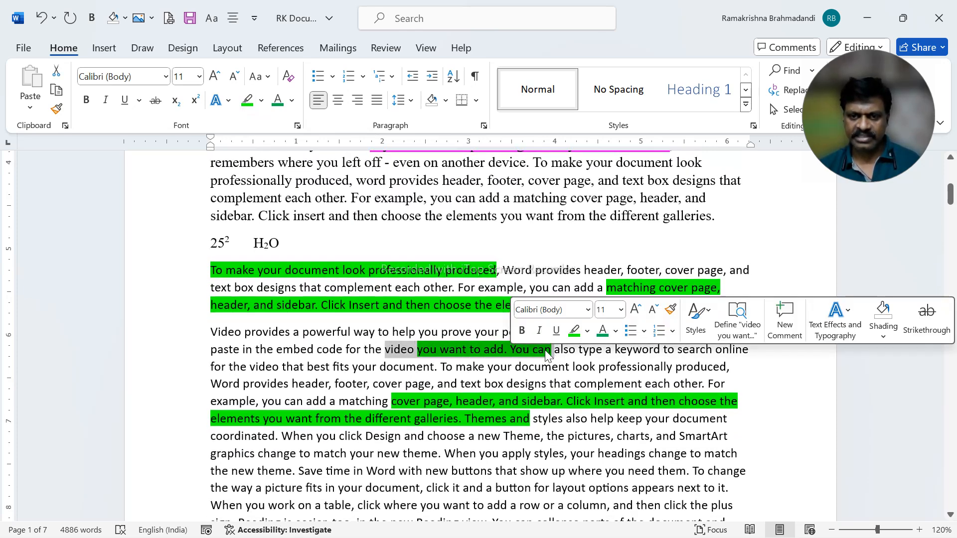
click(261, 100)
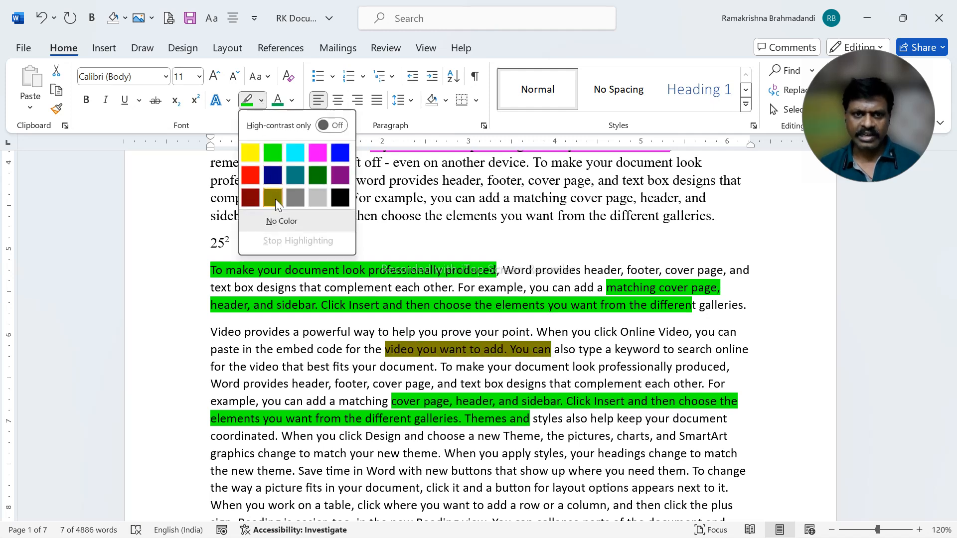
click(282, 221)
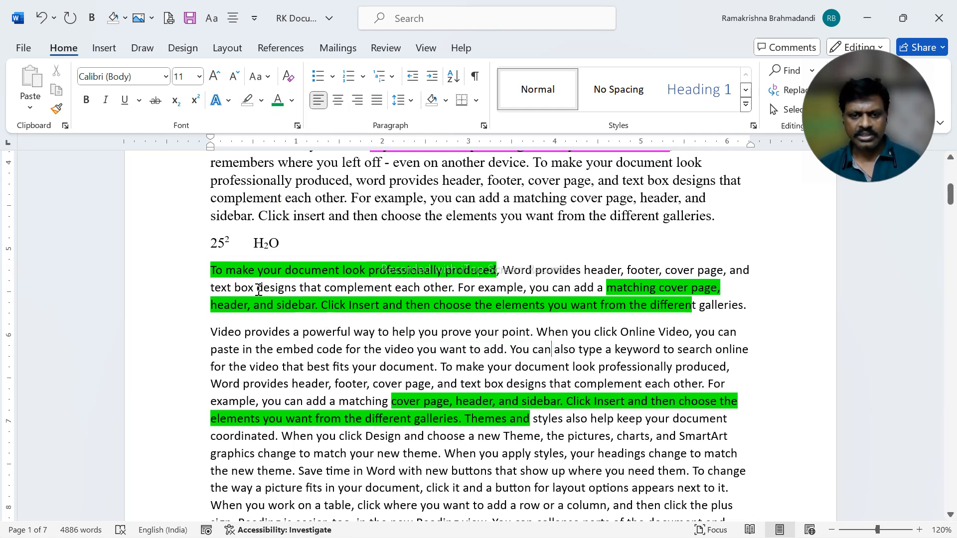
Try removing the green highlighting from the two paragraphs below H2O with No Color, and undo the removal
drag(211, 268, 617, 419)
click(265, 101)
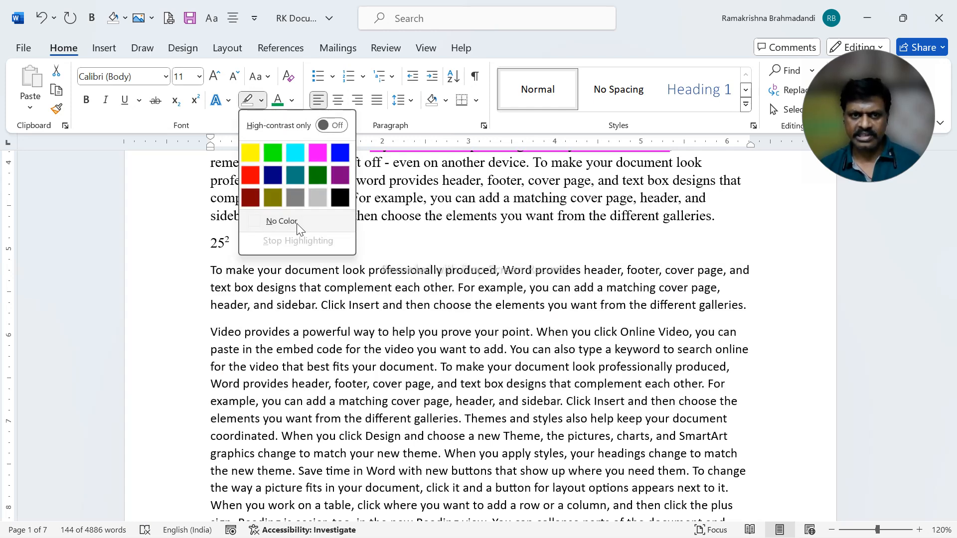
click(296, 223)
key(Right)
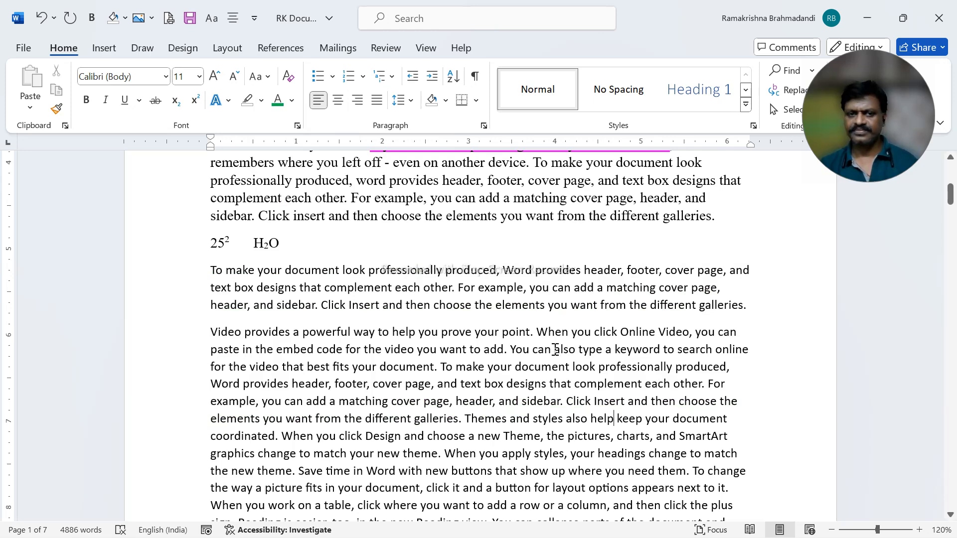
click(41, 18)
click(500, 330)
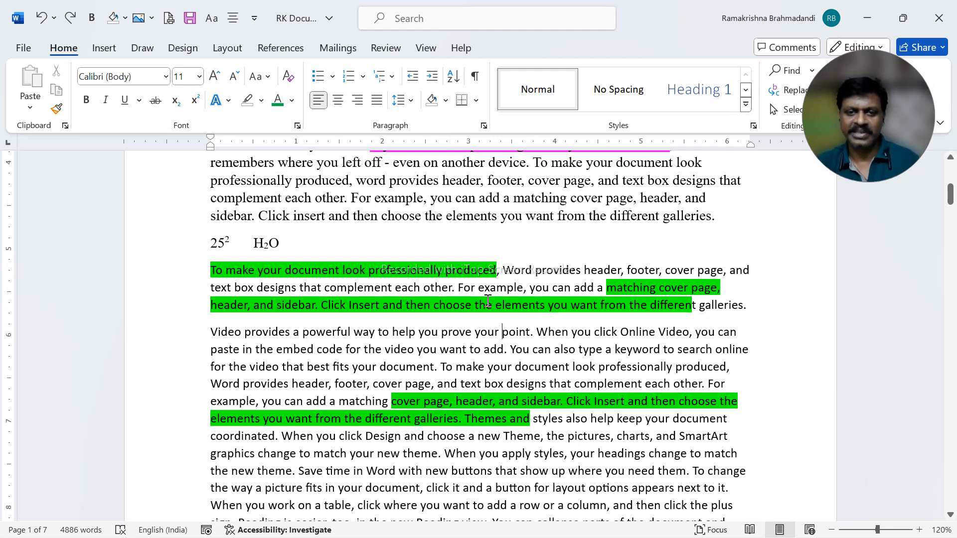
Change the font color of the first paragraph's opening sentence, "Video provides a powerful way to help you prove your point.", to dark red
scroll(488, 301, up, 3)
click(334, 274)
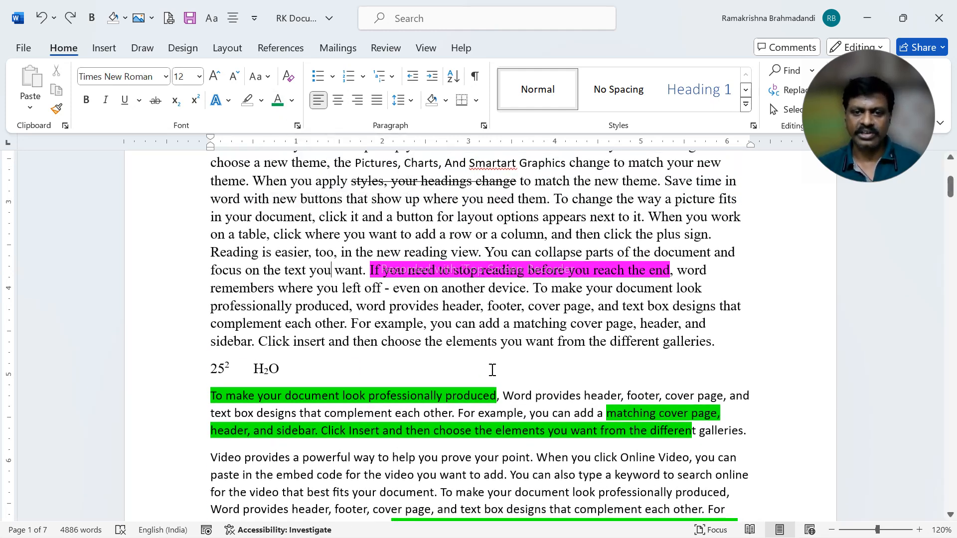
scroll(512, 333, up, 5)
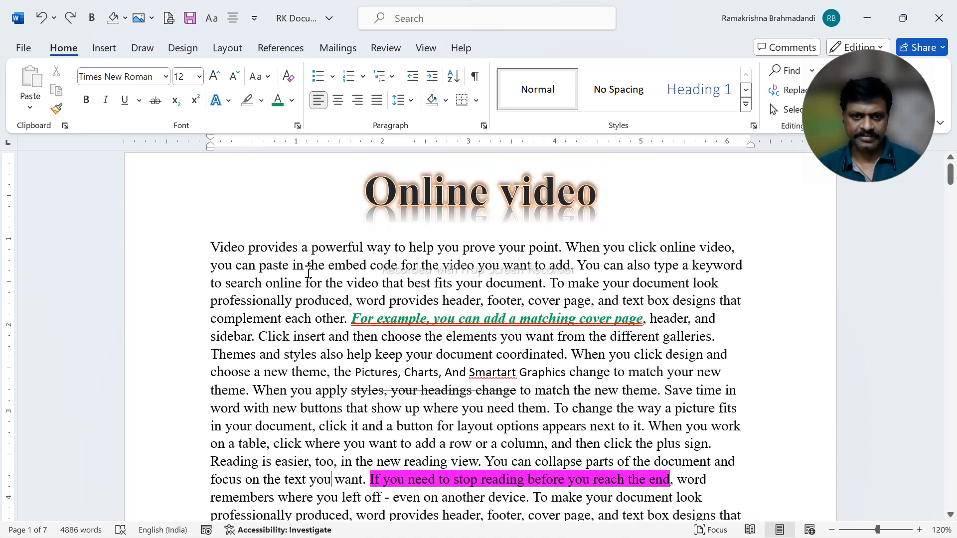
drag(224, 248, 554, 254)
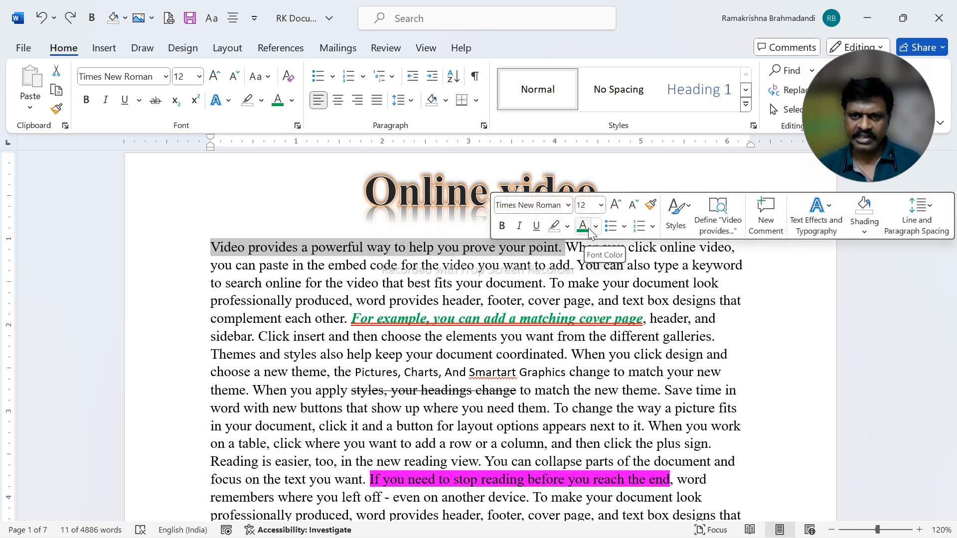
click(291, 102)
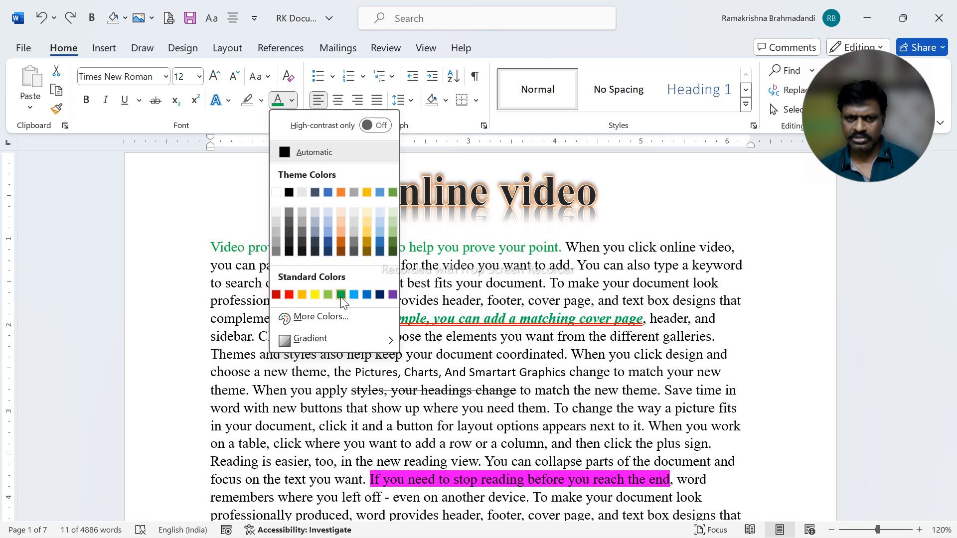
click(276, 294)
click(463, 285)
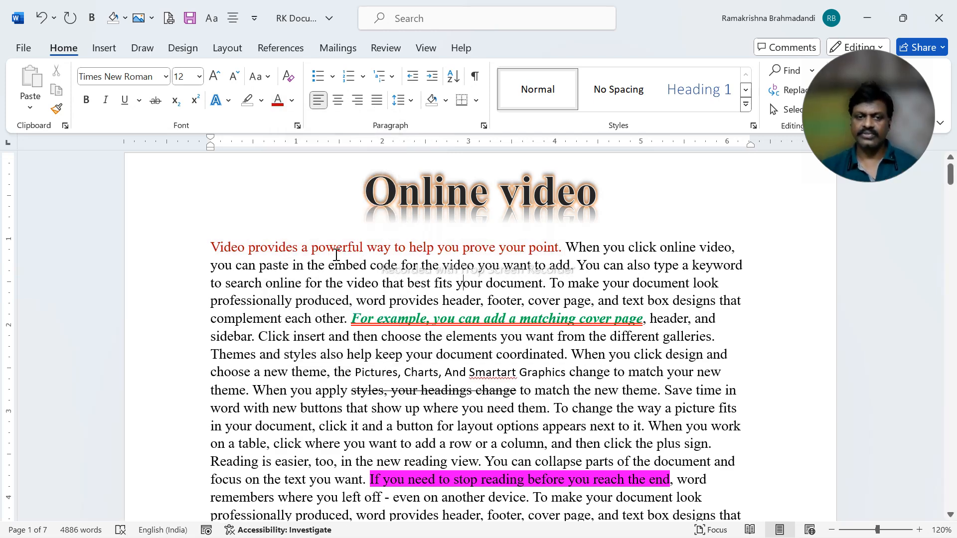
Choose the standard blue #0033CC from More Colors for "click it and a button for layout options appears" in the partly highlighted video paragraph
scroll(384, 319, down, 5)
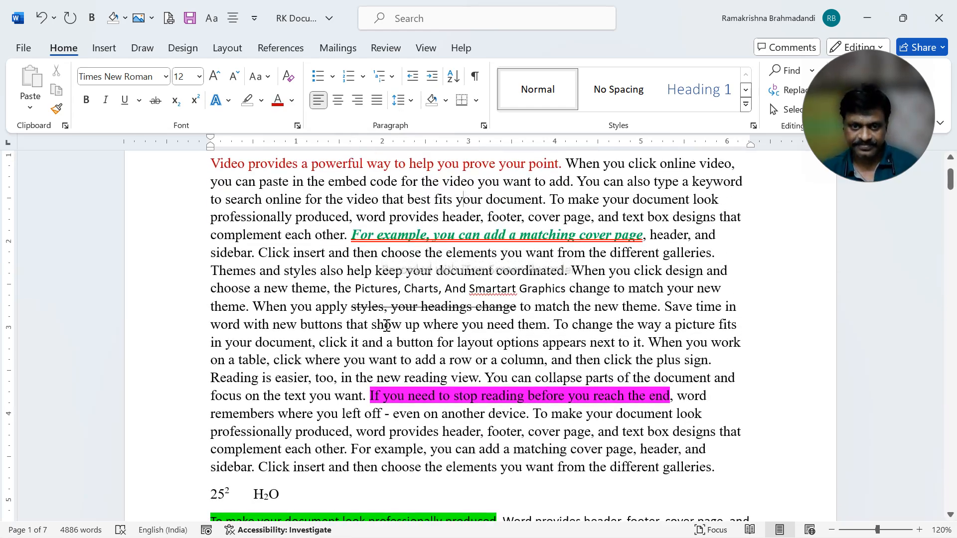
scroll(382, 308, down, 15)
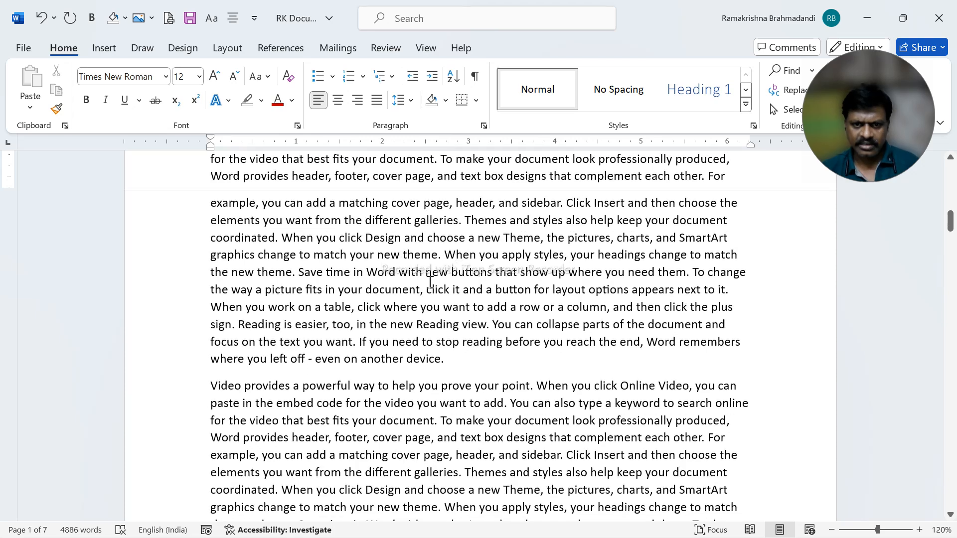
scroll(384, 219, up, 2)
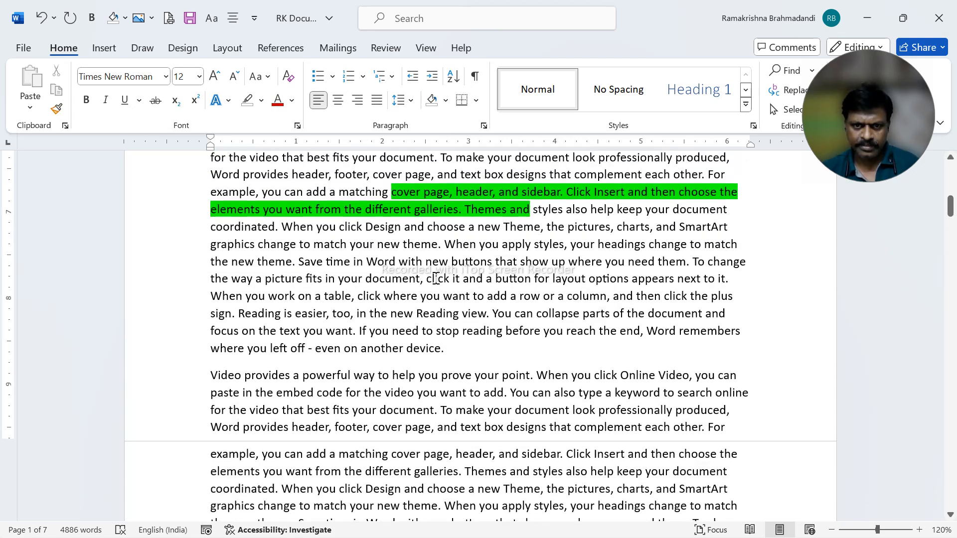
drag(428, 281, 645, 289)
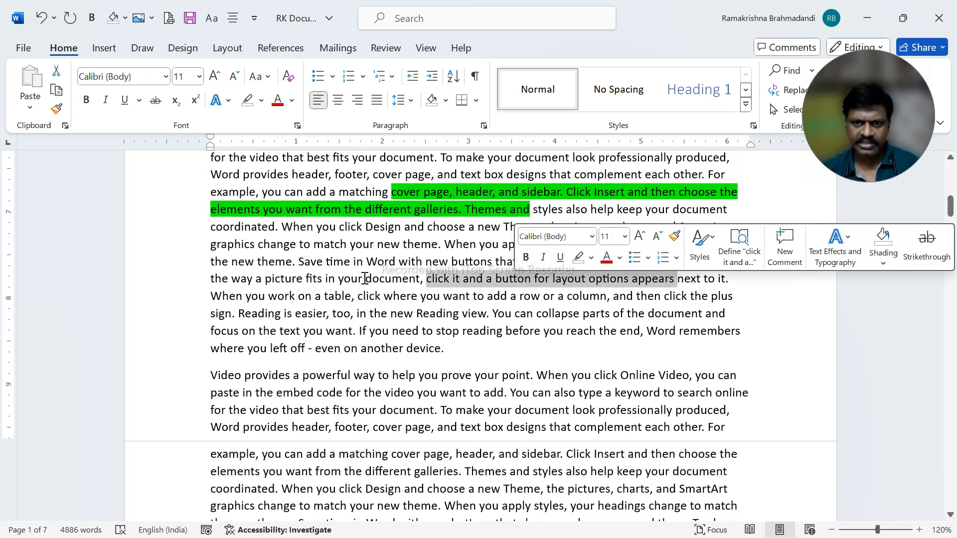
click(292, 100)
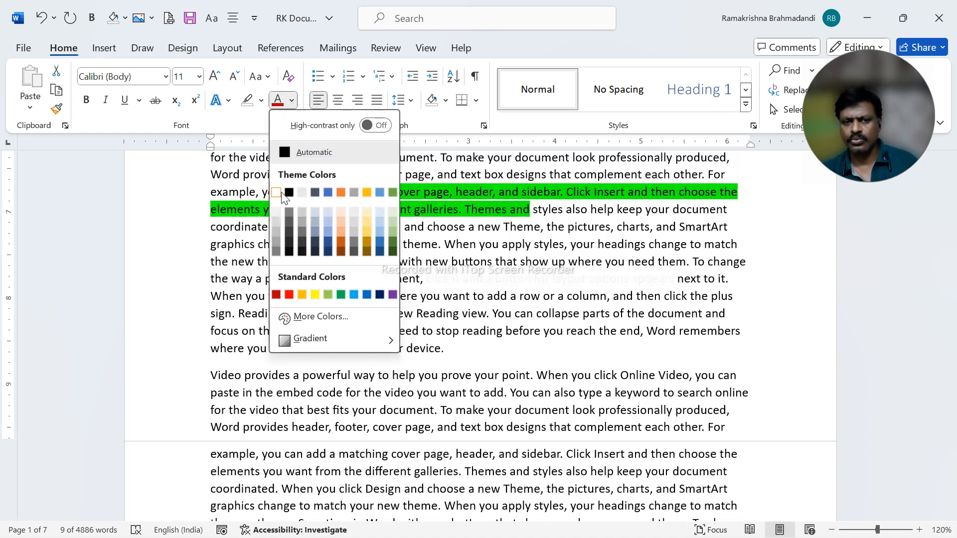
click(311, 318)
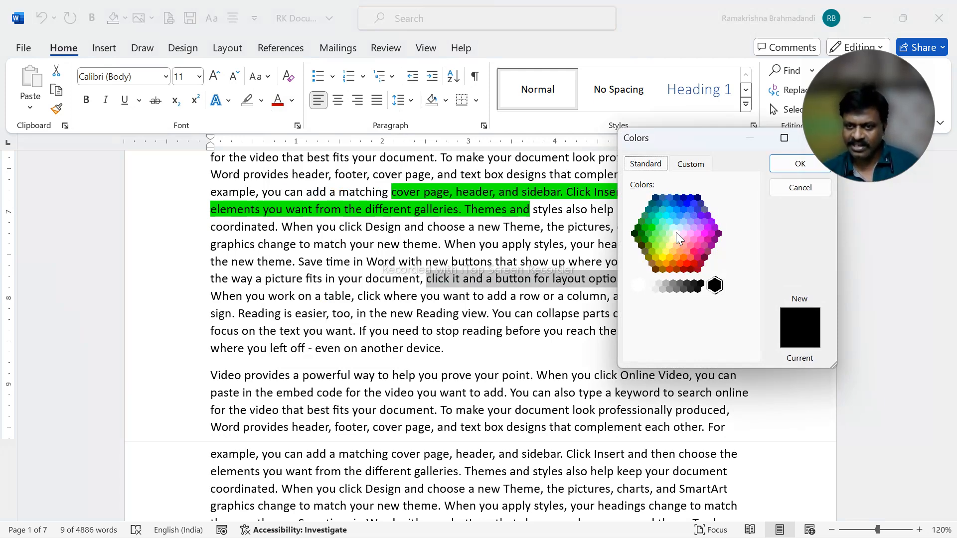
click(693, 164)
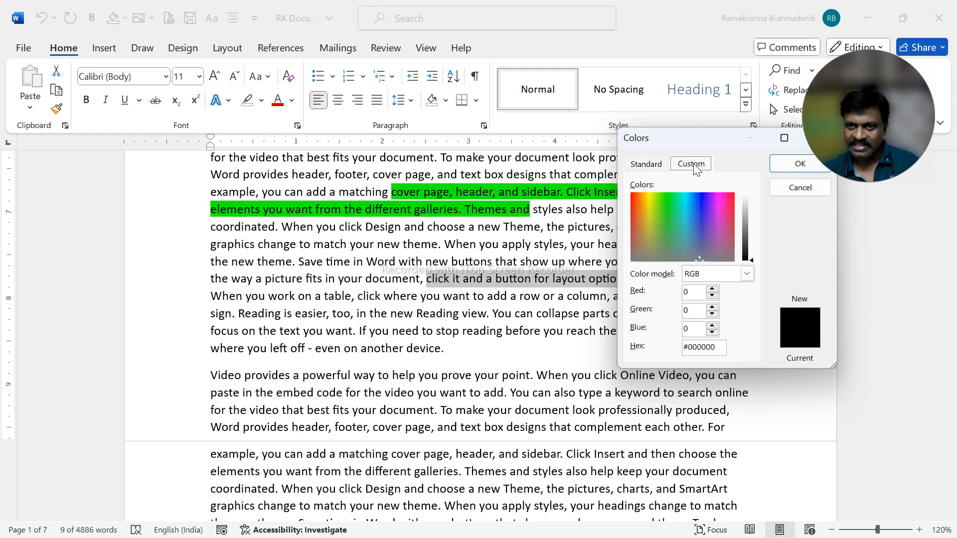
click(655, 165)
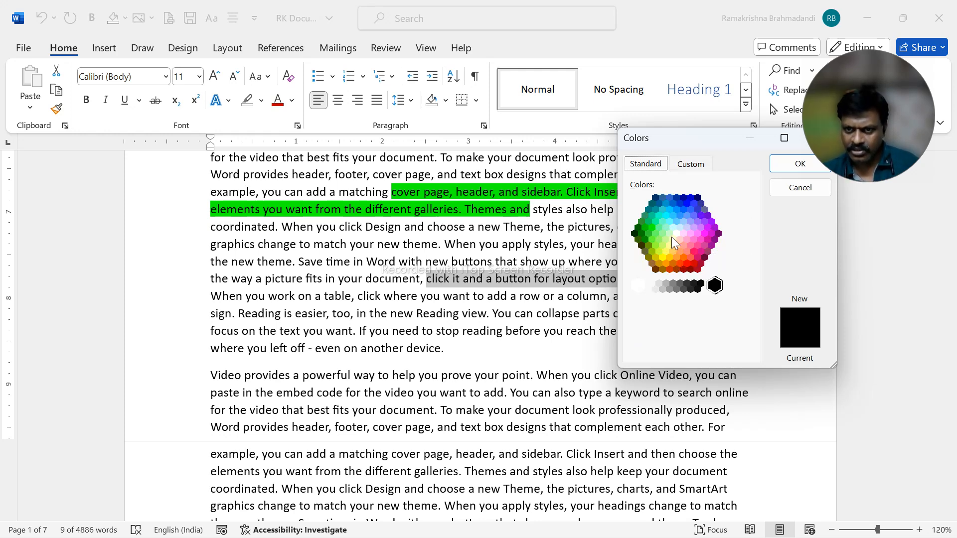
click(680, 204)
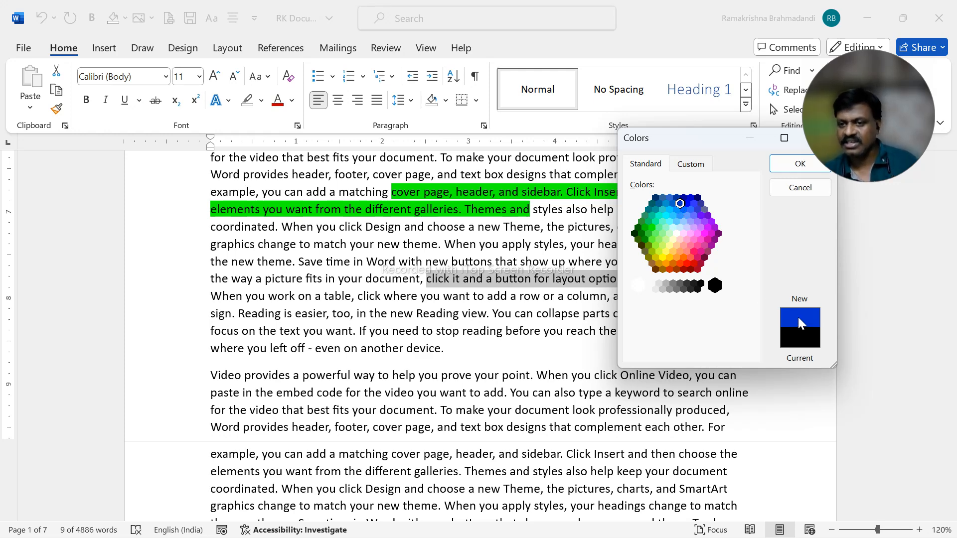
Lighten the chosen blue to custom color #3767FF (RGB 55, 103, 255) and apply it to the selected text
click(697, 168)
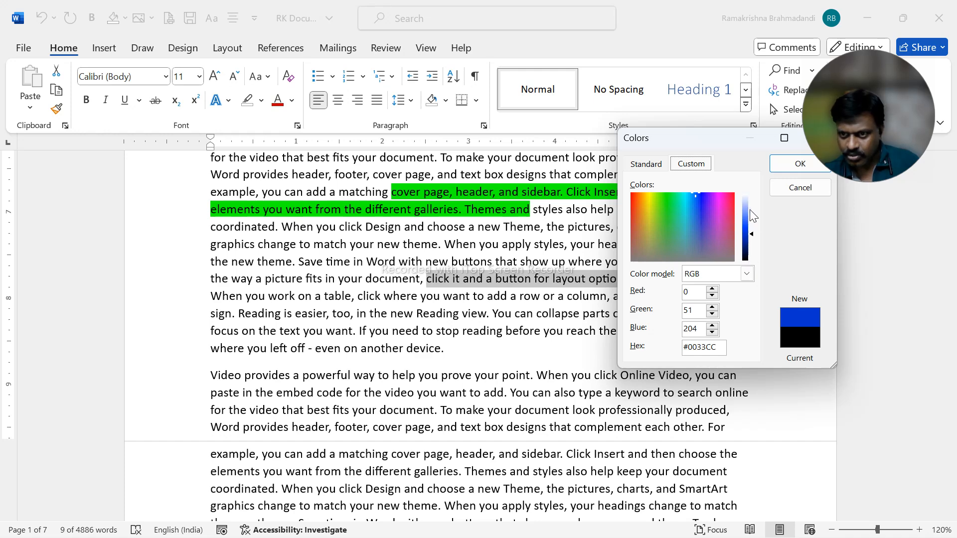
mouse_move(751, 236)
mouse_down()
mouse_move(751, 206)
mouse_move(756, 247)
mouse_move(755, 213)
mouse_move(758, 220)
mouse_up()
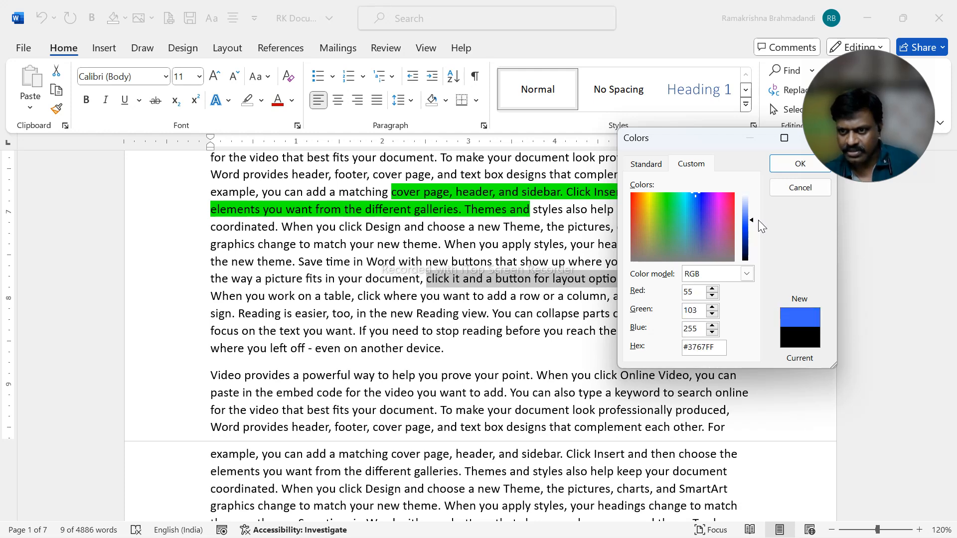
click(789, 171)
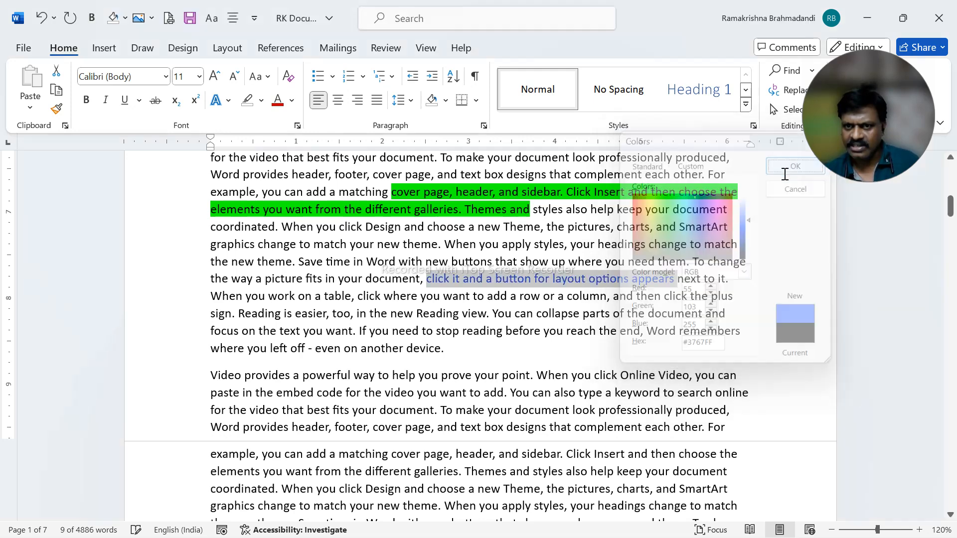
click(560, 294)
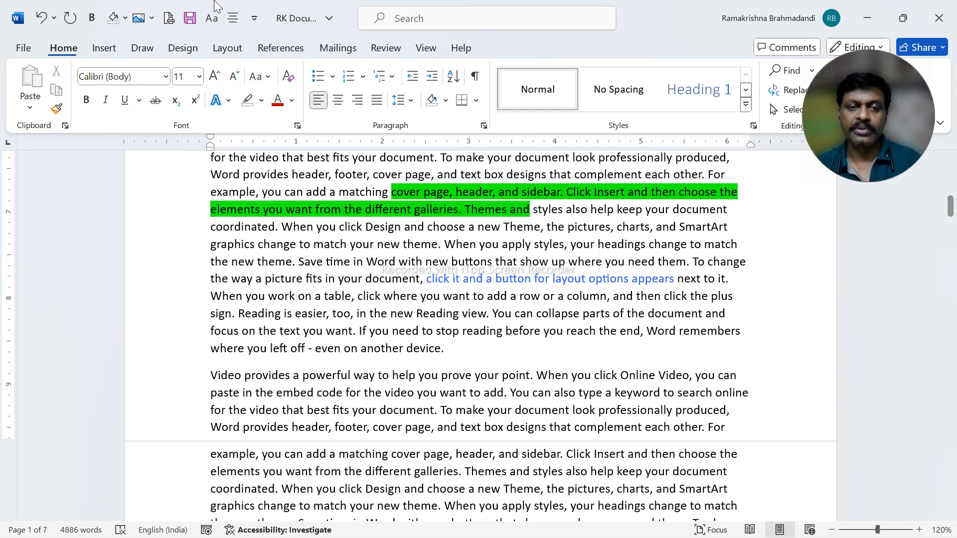
View the font, style, size, underline and effects options in the Font dialog, and close it without changes
click(298, 126)
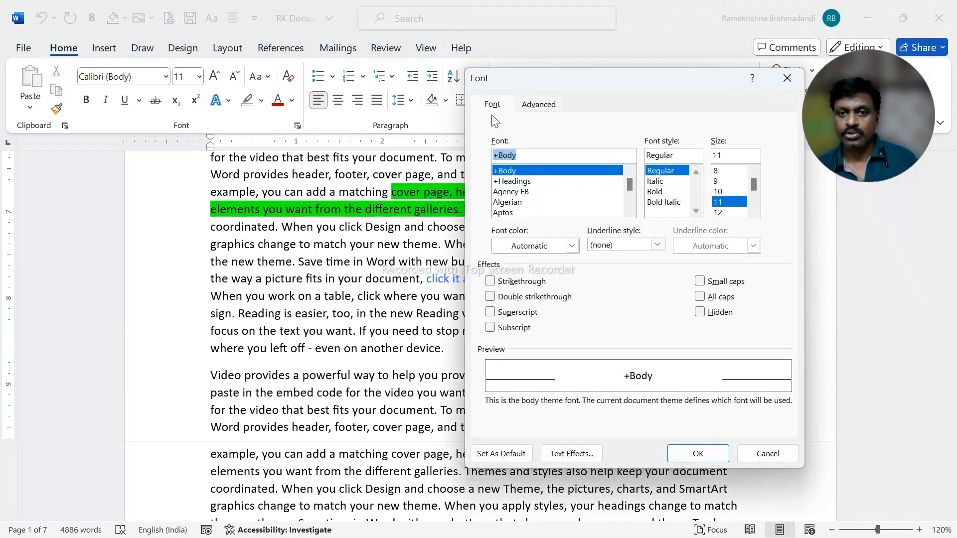
drag(689, 85, 573, 47)
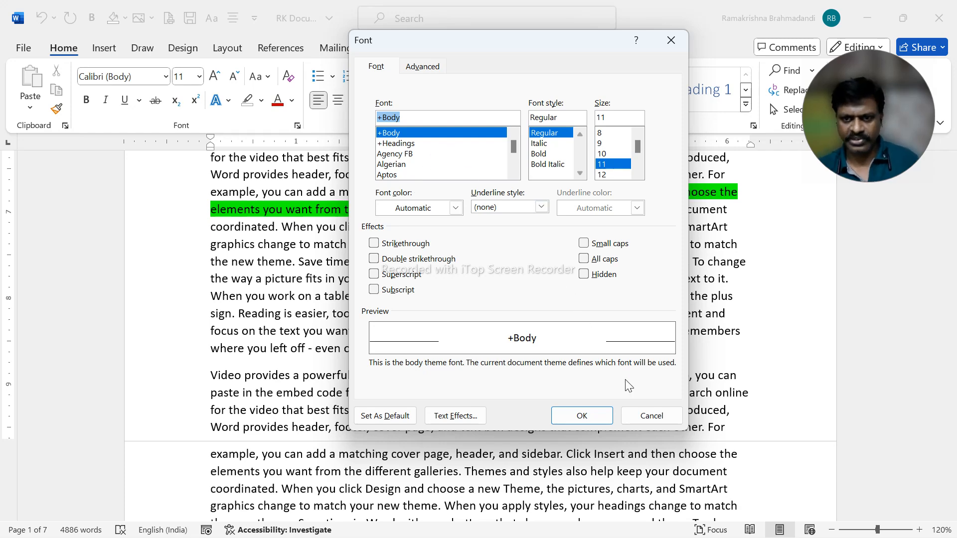
click(651, 416)
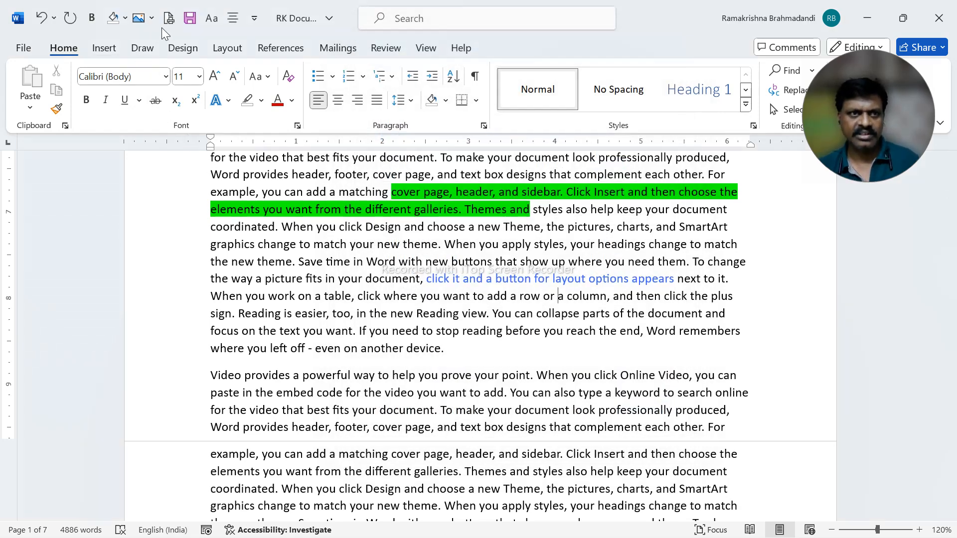
Save the document
click(189, 18)
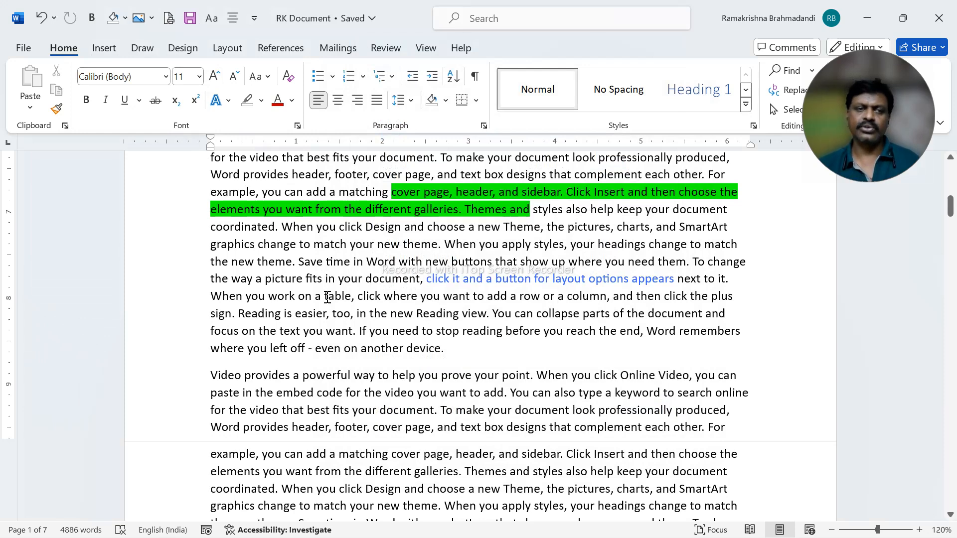